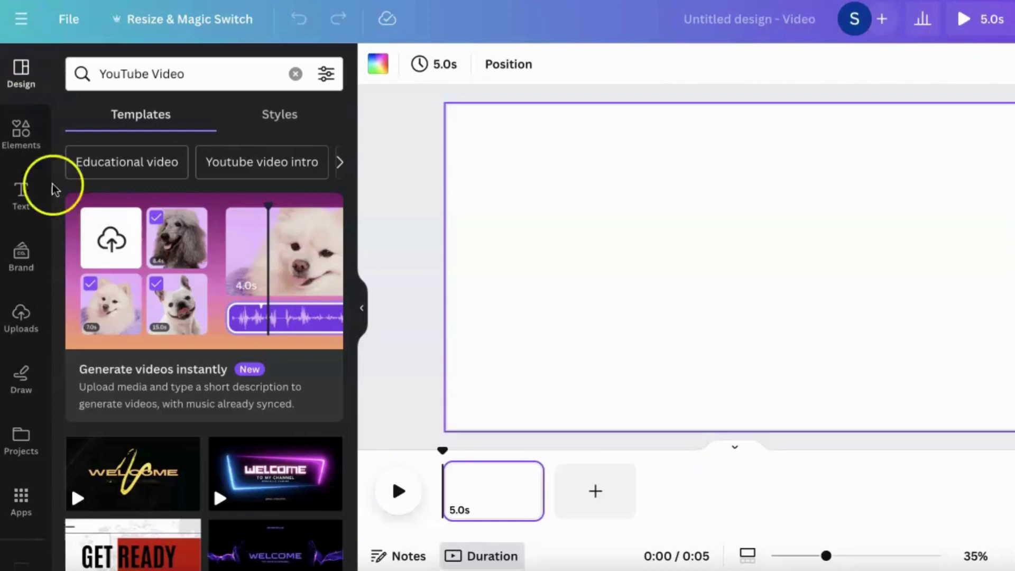
# Step: Upload six studio prop screenshots from the computer into Canva's Uploads
pyautogui.click(21, 316)
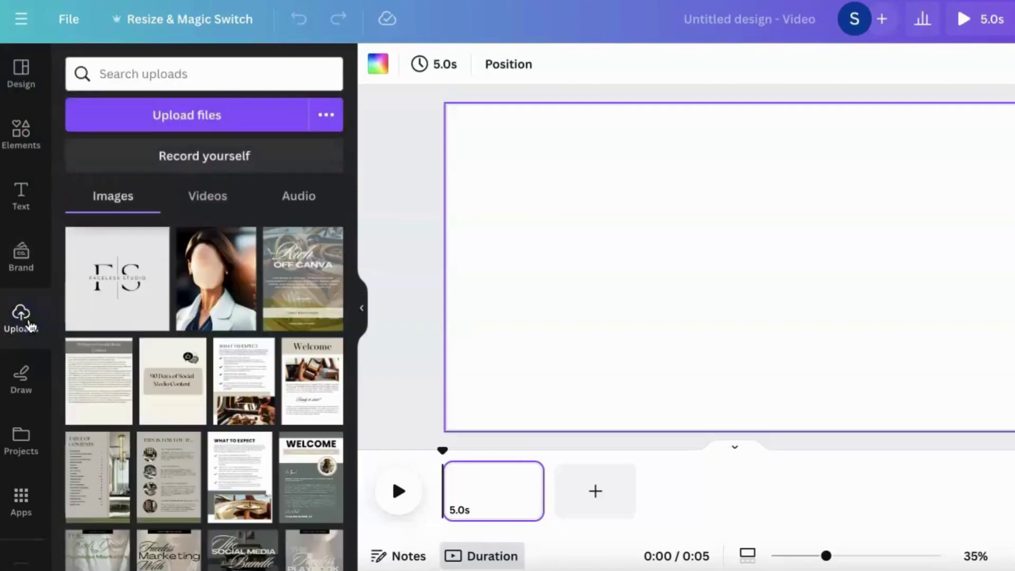
pyautogui.click(239, 131)
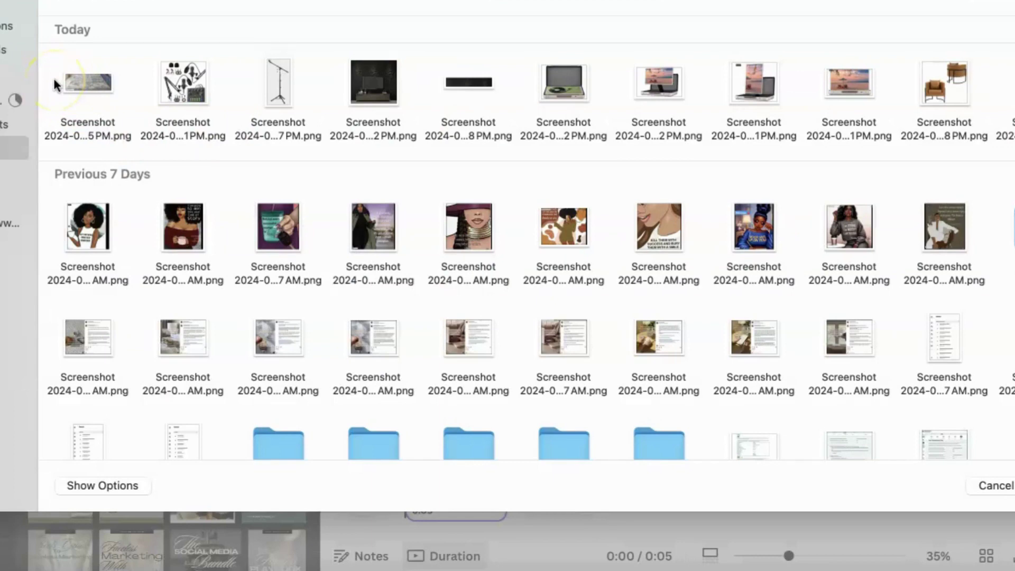
pyautogui.moveTo(87, 82); pyautogui.dragTo(560, 109)
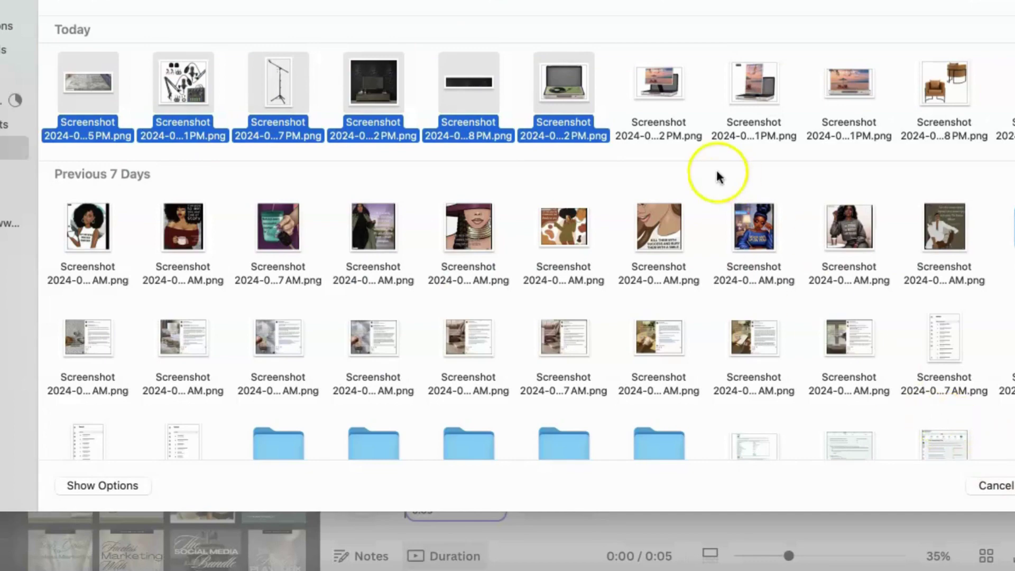
pyautogui.press('Return')
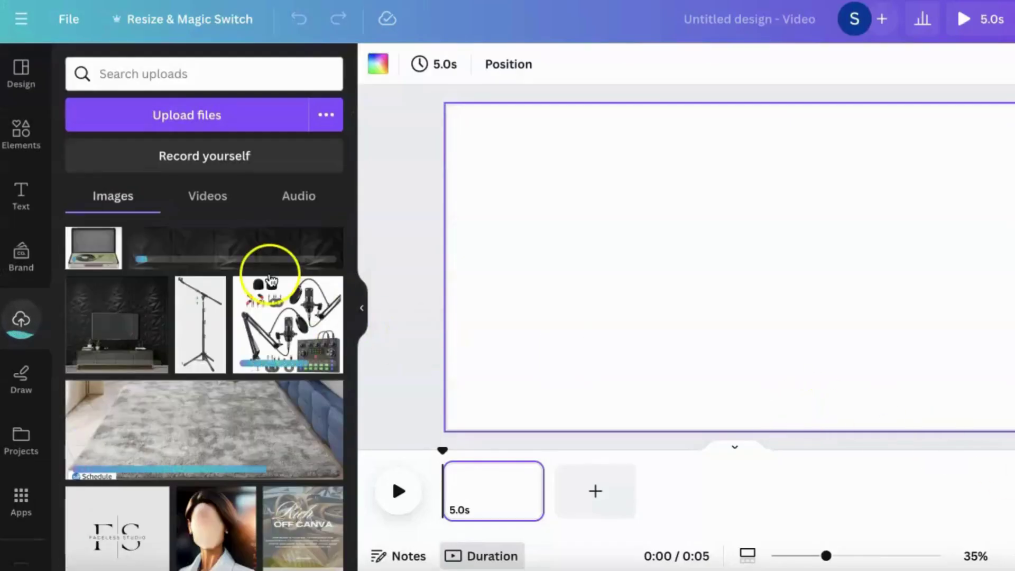
# Step: Upload the leather chair screenshot as well
pyautogui.click(204, 113)
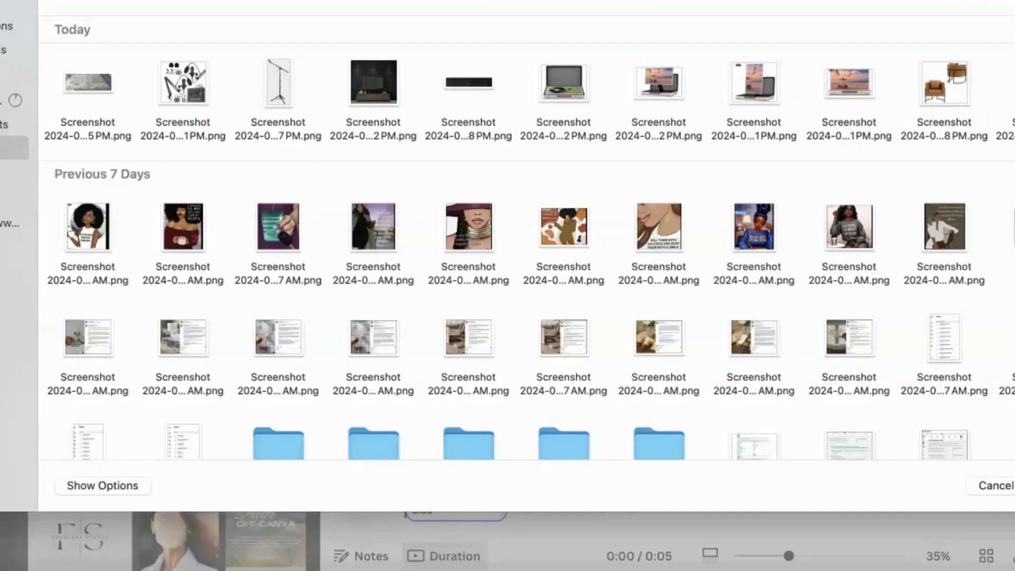
pyautogui.keyDown('super'); pyautogui.click(944, 82); pyautogui.keyUp('super')
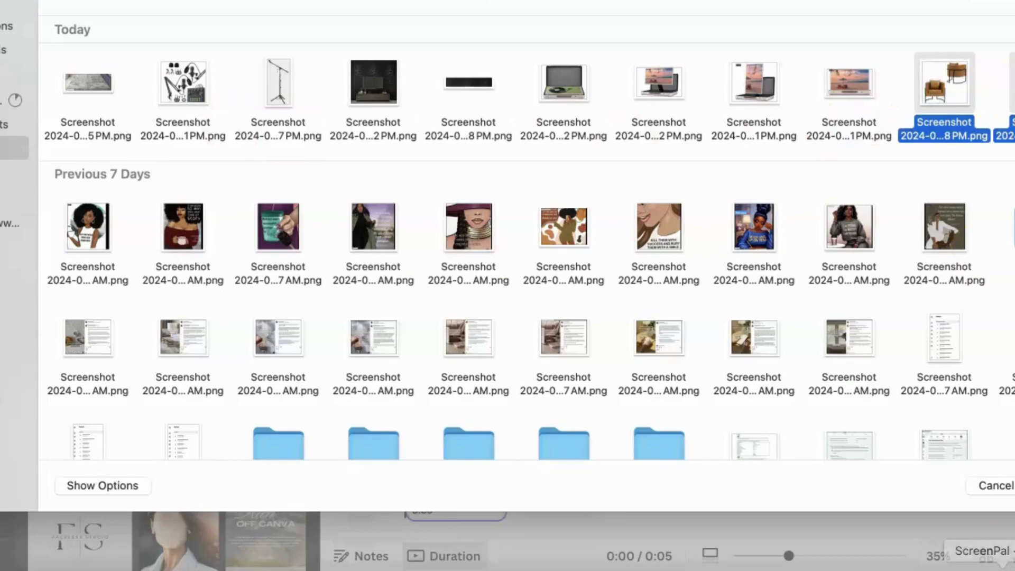
pyautogui.press('Return')
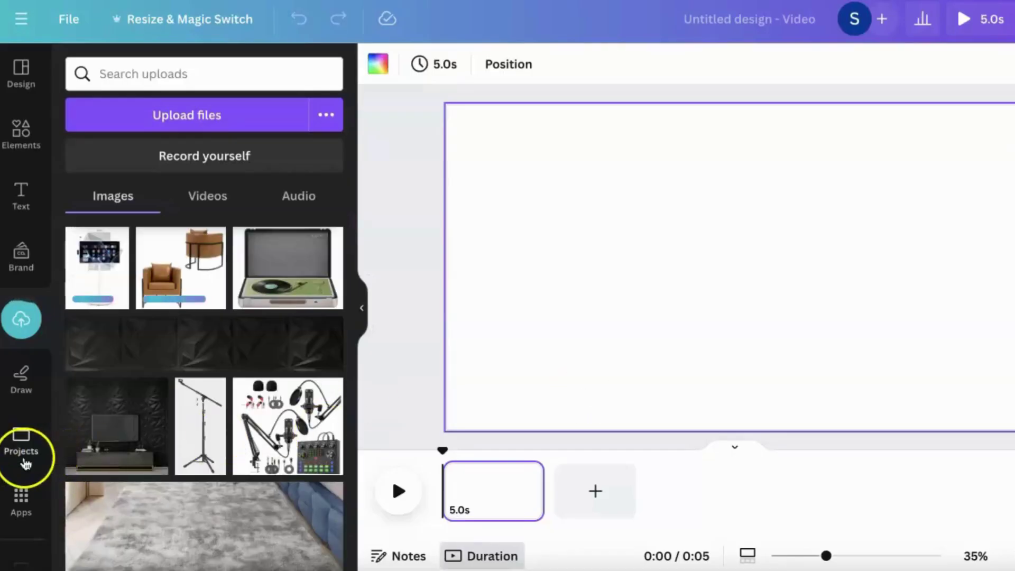
# Step: Open Projects and browse your saved designs
pyautogui.scroll(-3, 25, 464)
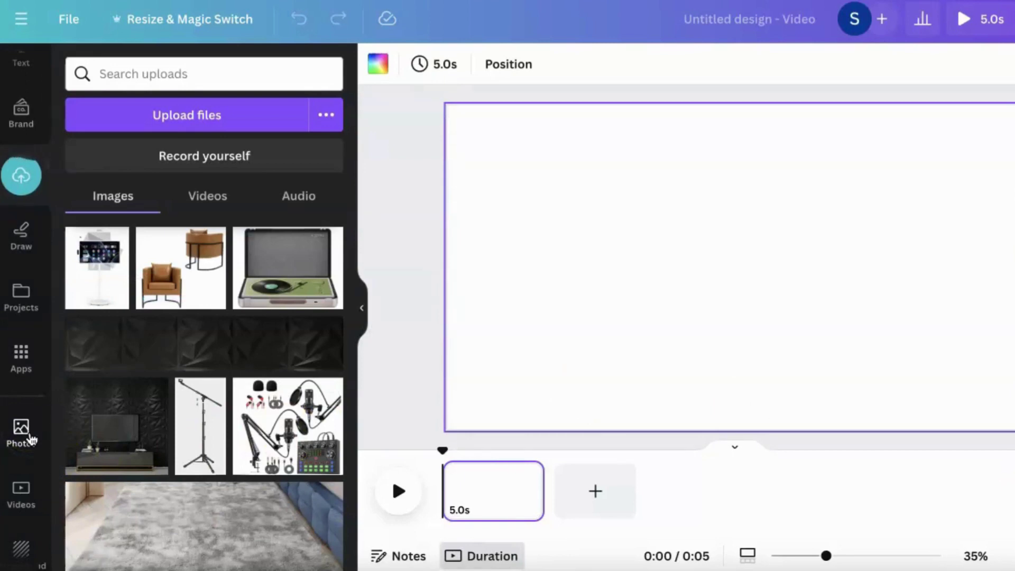
pyautogui.scroll(-1, 30, 439)
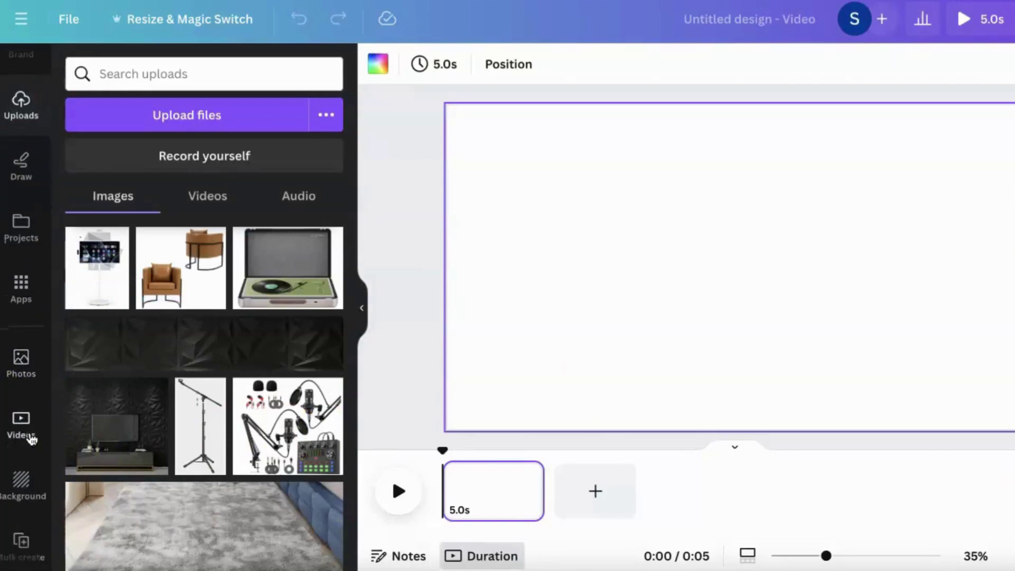
pyautogui.scroll(1, 29, 441)
pyautogui.click(21, 272)
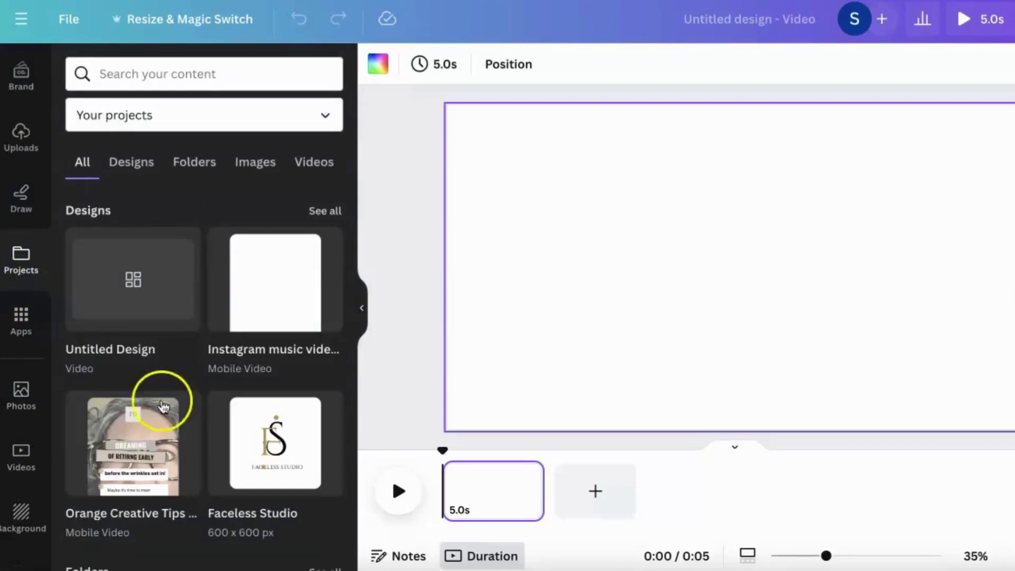
pyautogui.moveTo(198, 423)
pyautogui.scroll(-7, 198, 389)
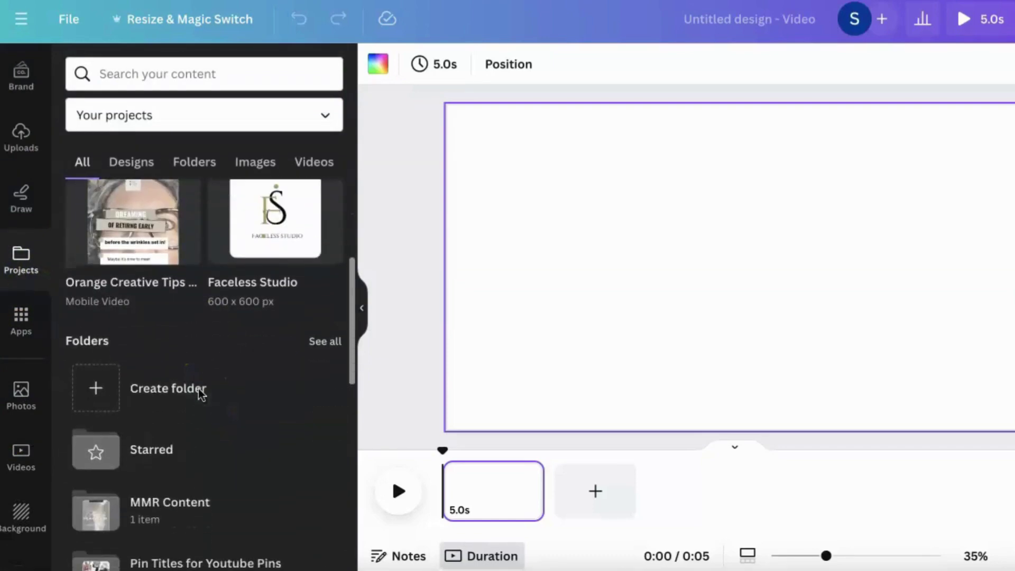
pyautogui.moveTo(202, 397)
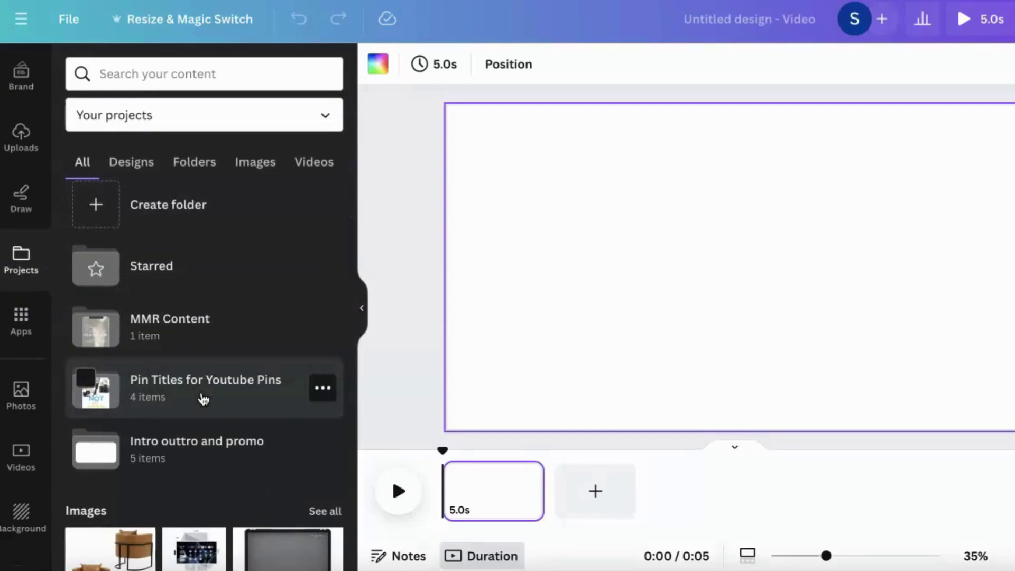
pyautogui.scroll(-5, 205, 450)
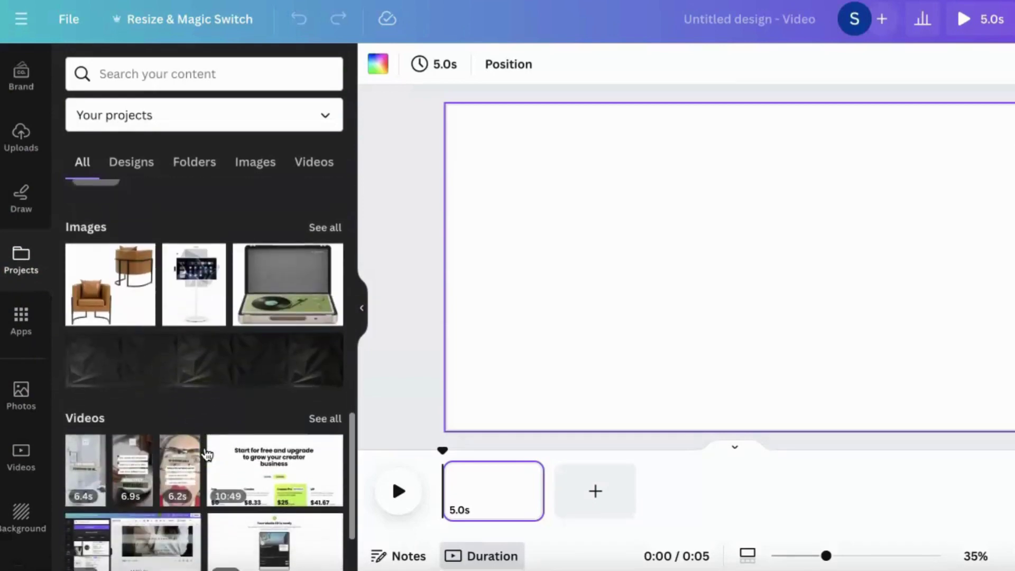
pyautogui.scroll(2, 206, 454)
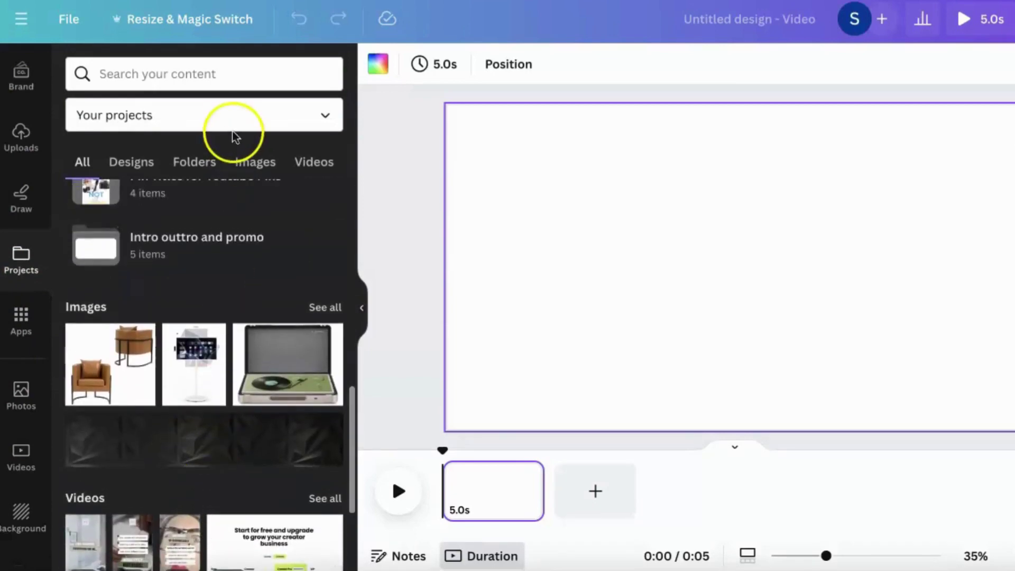
# Step: Filter to folders and open the 'moodboard rooms' folder
pyautogui.click(204, 165)
pyautogui.moveTo(175, 410)
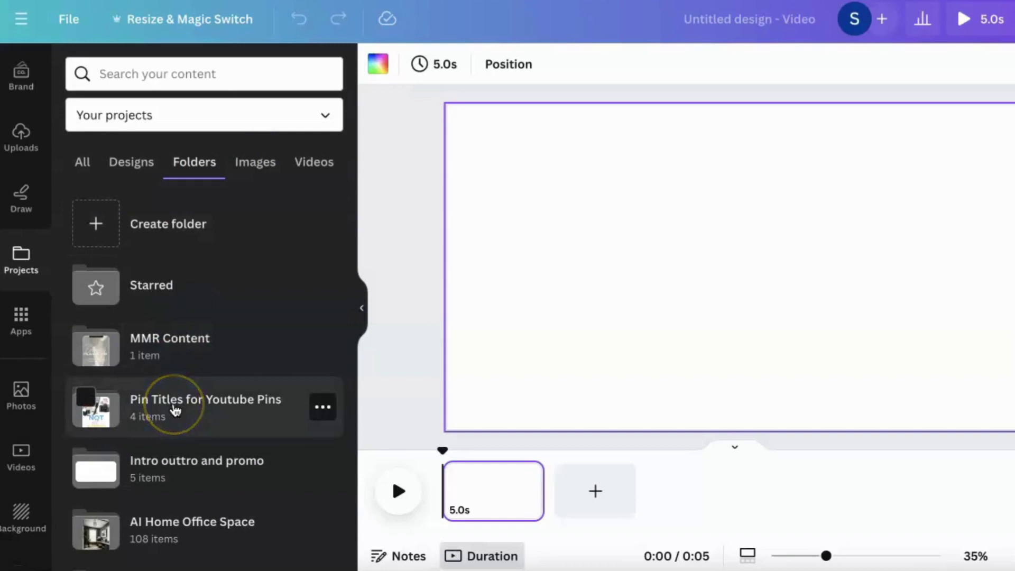
pyautogui.scroll(-3, 175, 410)
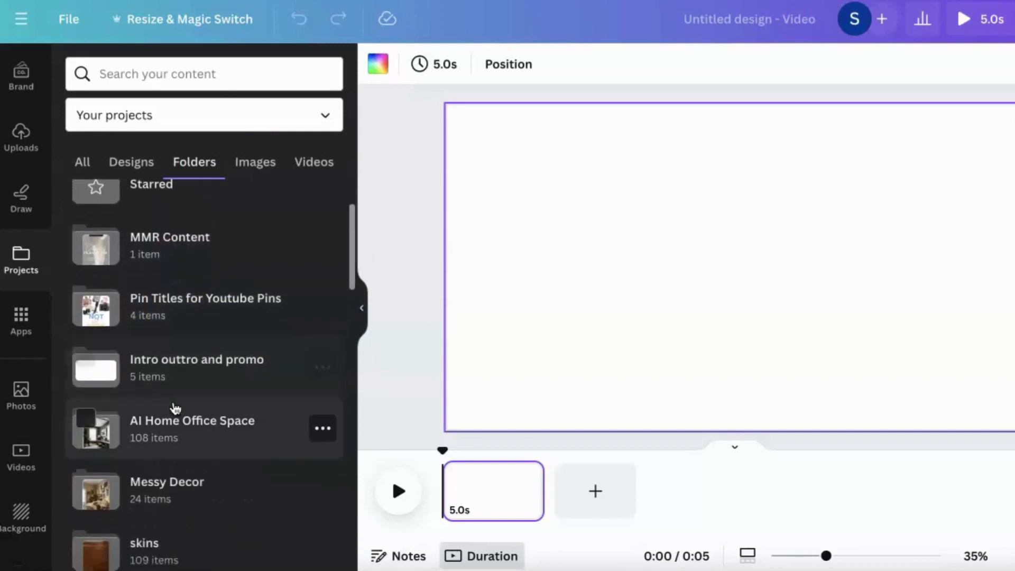
pyautogui.scroll(-6, 168, 439)
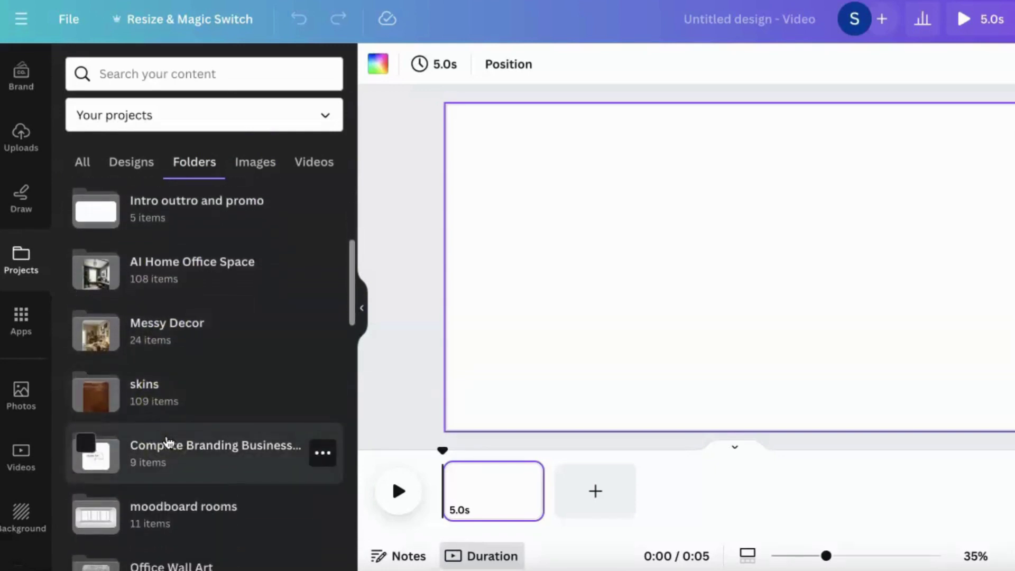
pyautogui.click(166, 456)
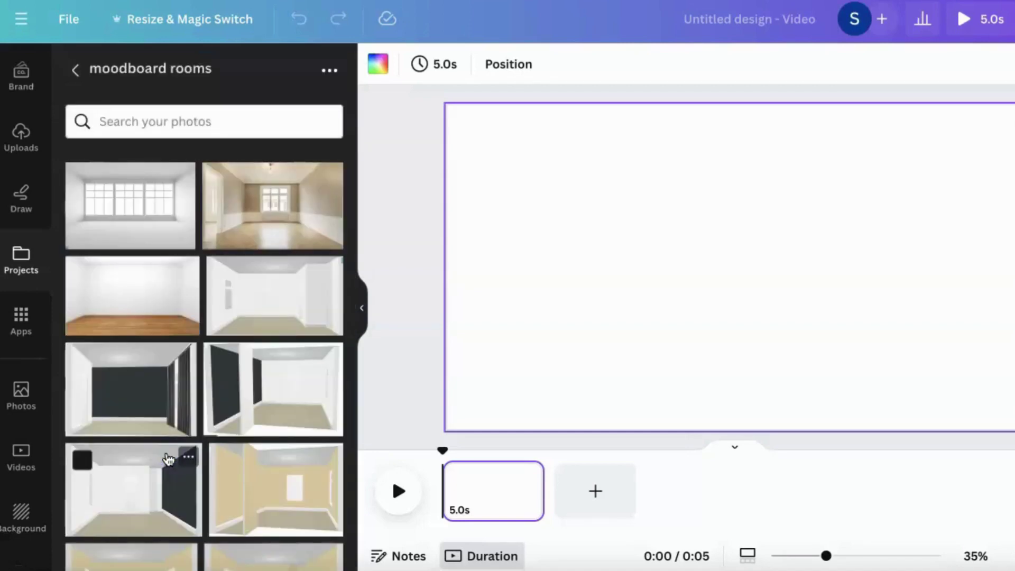
# Step: Stretch the wooden-floor white room photo into a full-page backdrop, then return to Uploads
pyautogui.click(132, 309)
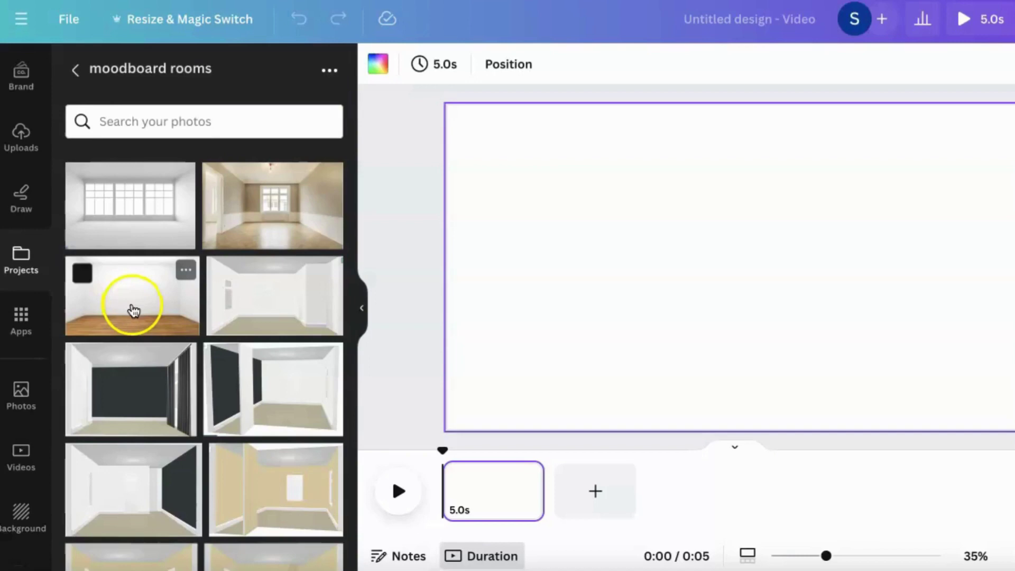
pyautogui.click(133, 309)
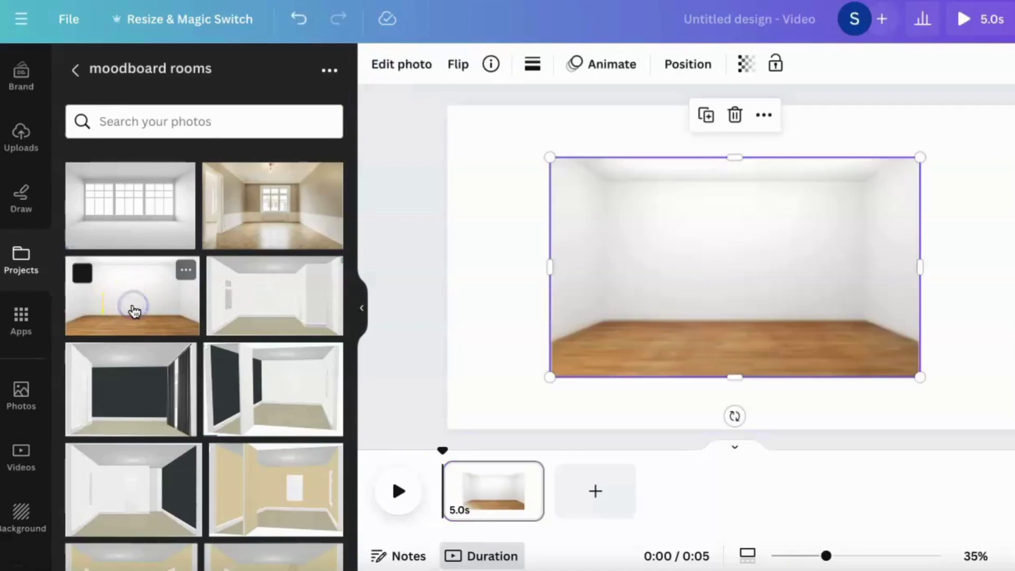
pyautogui.moveTo(696, 224); pyautogui.dragTo(591, 173)
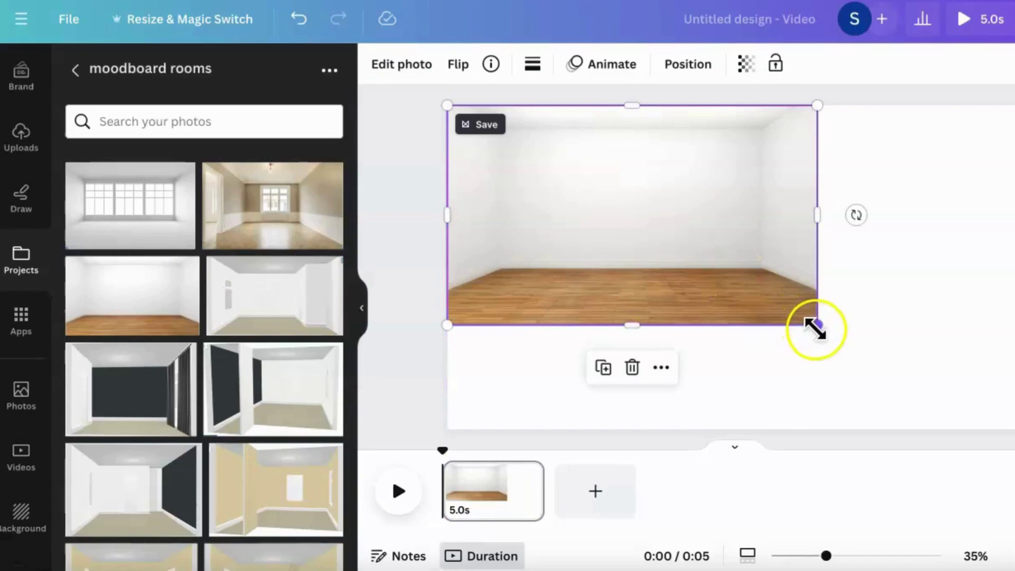
pyautogui.moveTo(815, 328); pyautogui.dragTo(1014, 433)
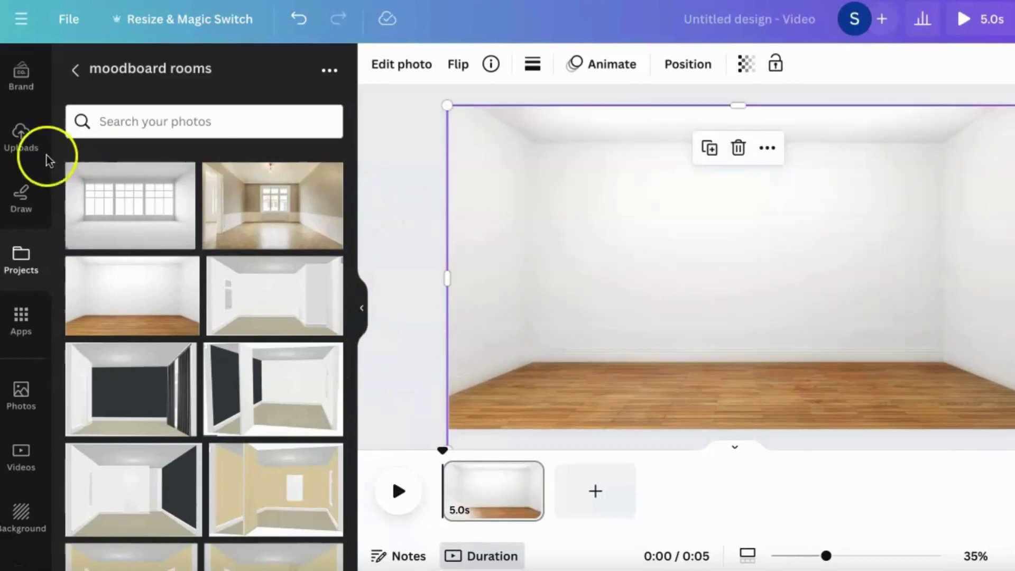
pyautogui.click(21, 133)
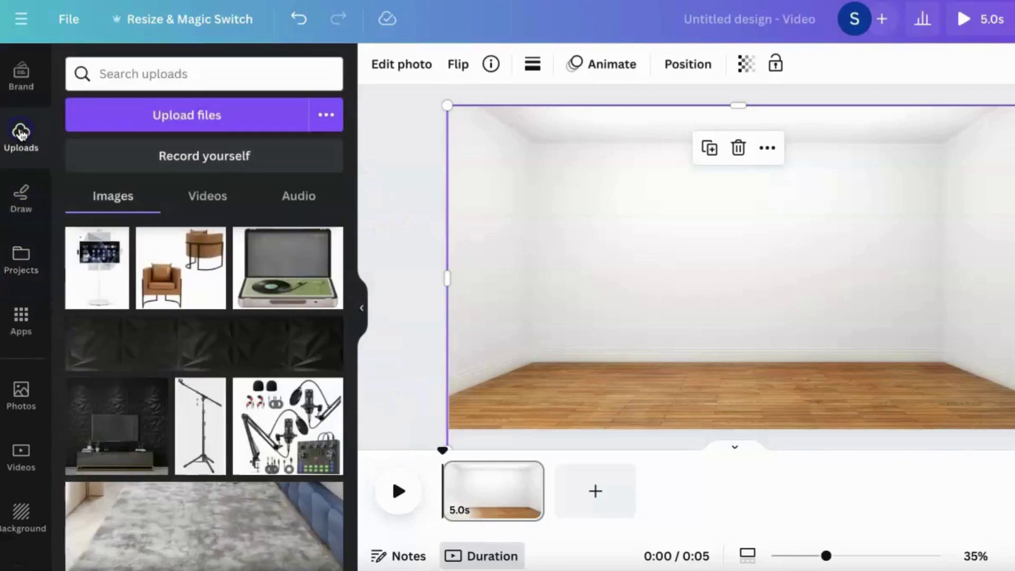
# Step: Add the dark wall panel image near the ceiling, widened across the back wall
pyautogui.click(147, 355)
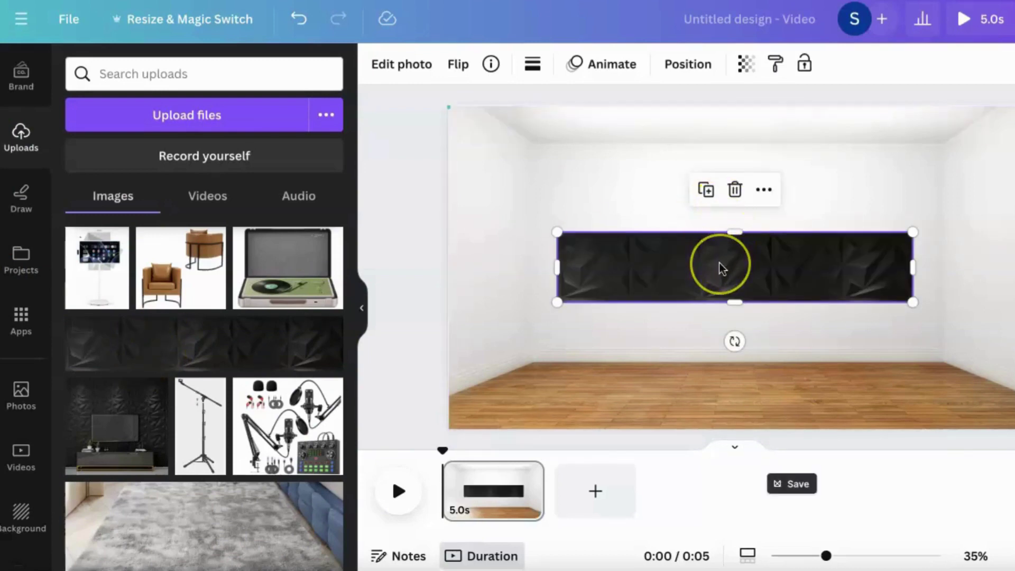
pyautogui.moveTo(719, 264); pyautogui.dragTo(698, 176)
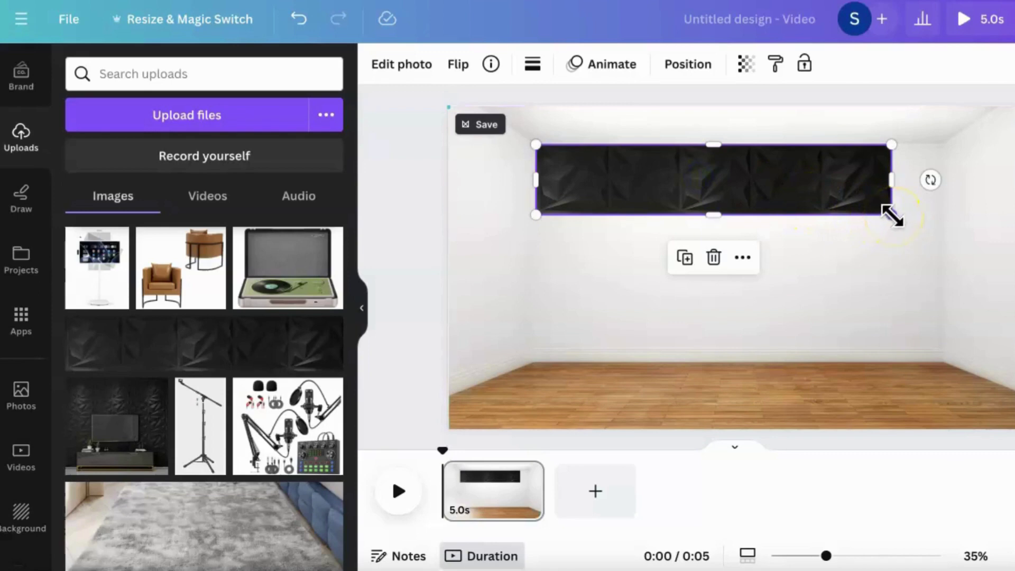
pyautogui.moveTo(892, 214); pyautogui.dragTo(943, 227)
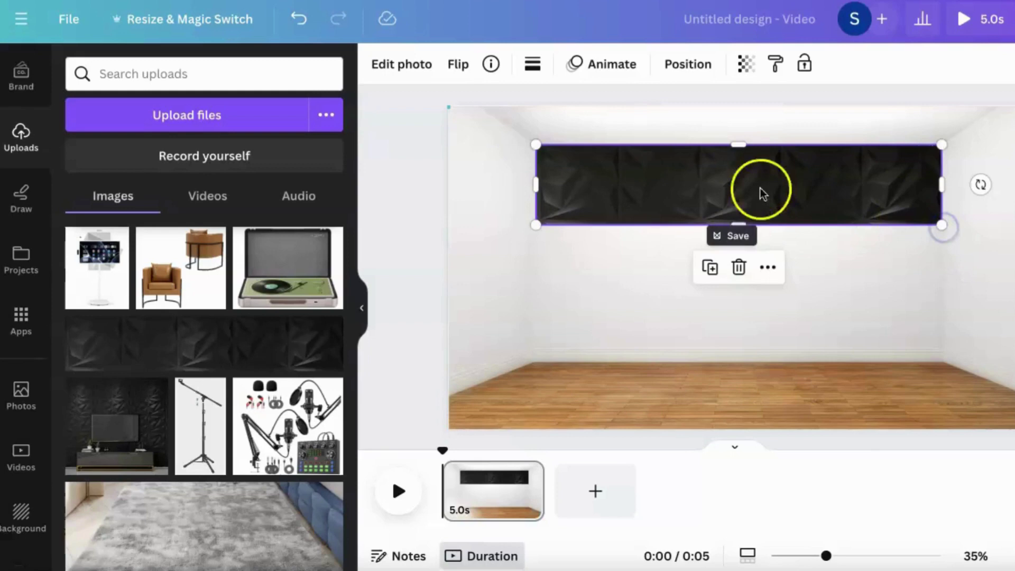
# Step: Duplicate the panel strip twice and stack the copies down the wall without gaps
pyautogui.click(711, 267)
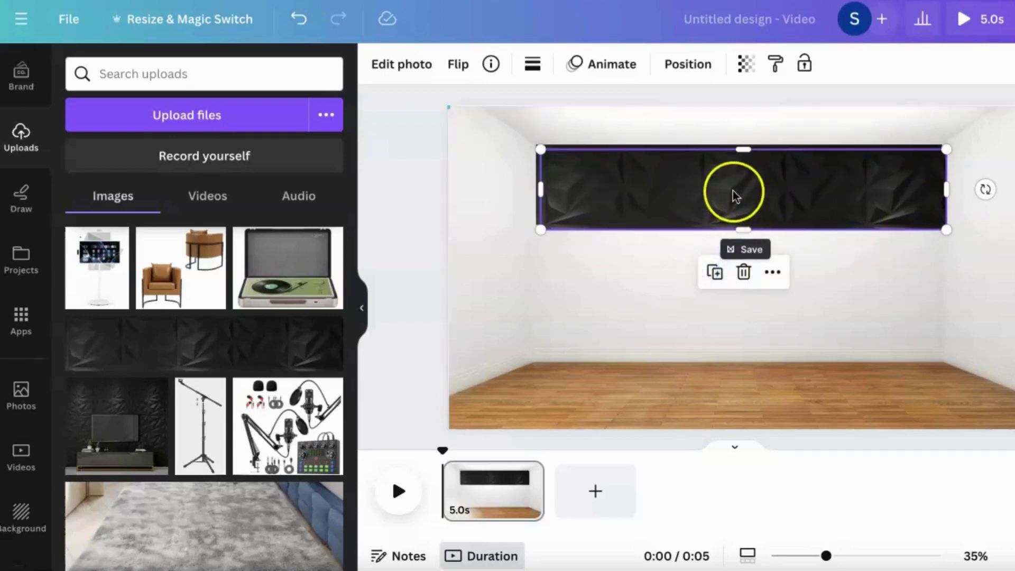
pyautogui.moveTo(733, 190); pyautogui.dragTo(731, 266)
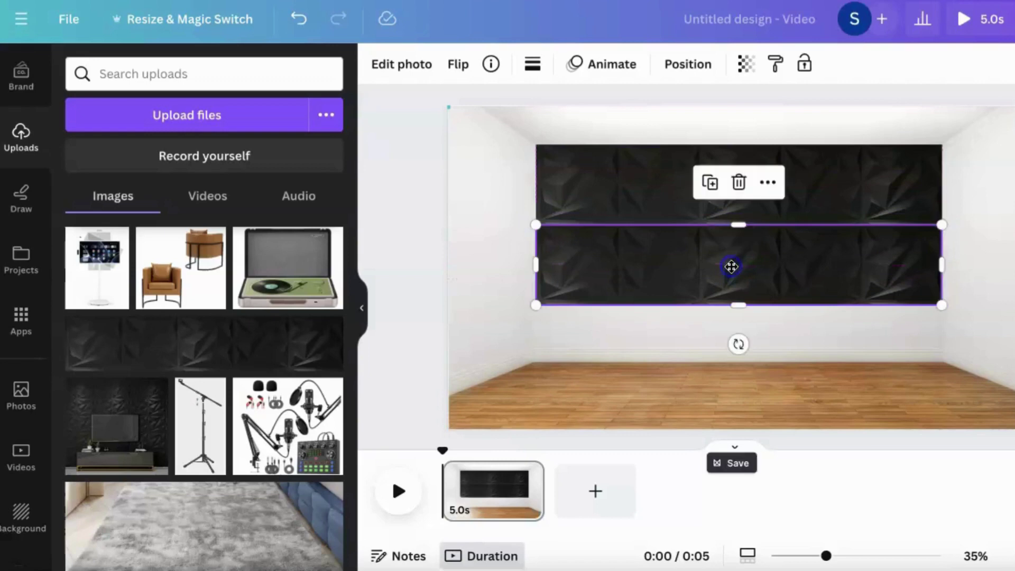
pyautogui.click(710, 182)
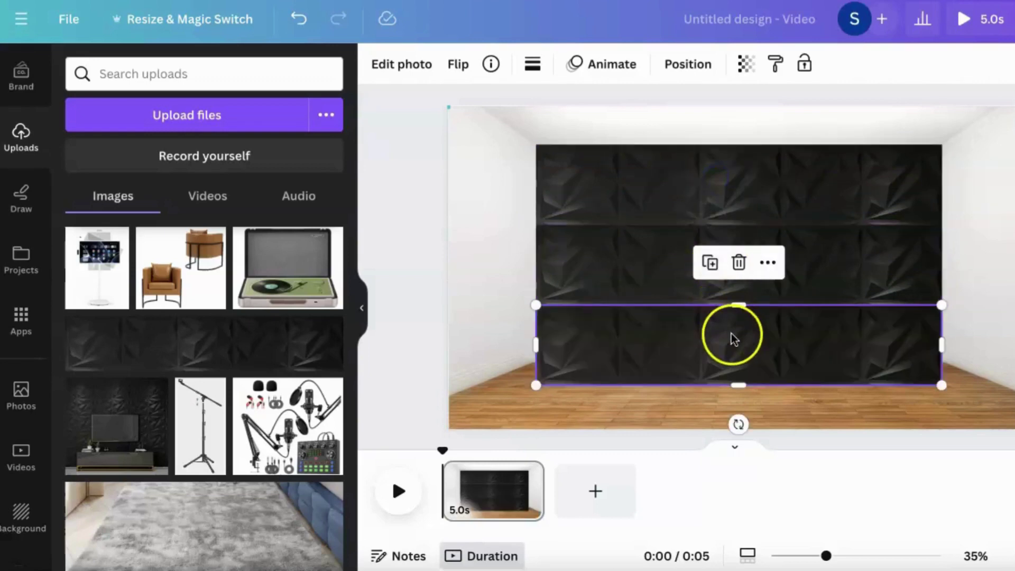
pyautogui.moveTo(732, 333); pyautogui.dragTo(734, 301)
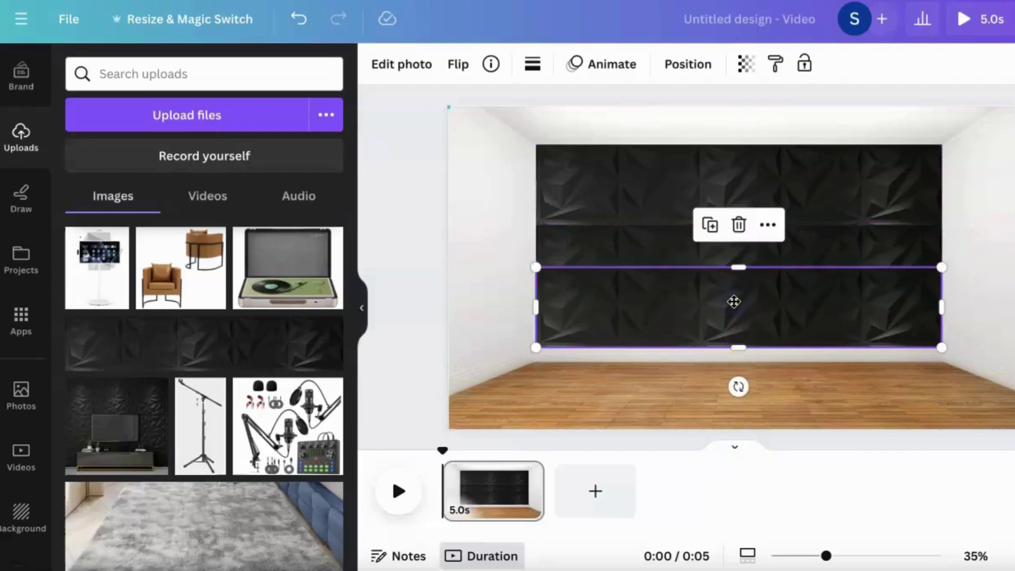
pyautogui.click(660, 370)
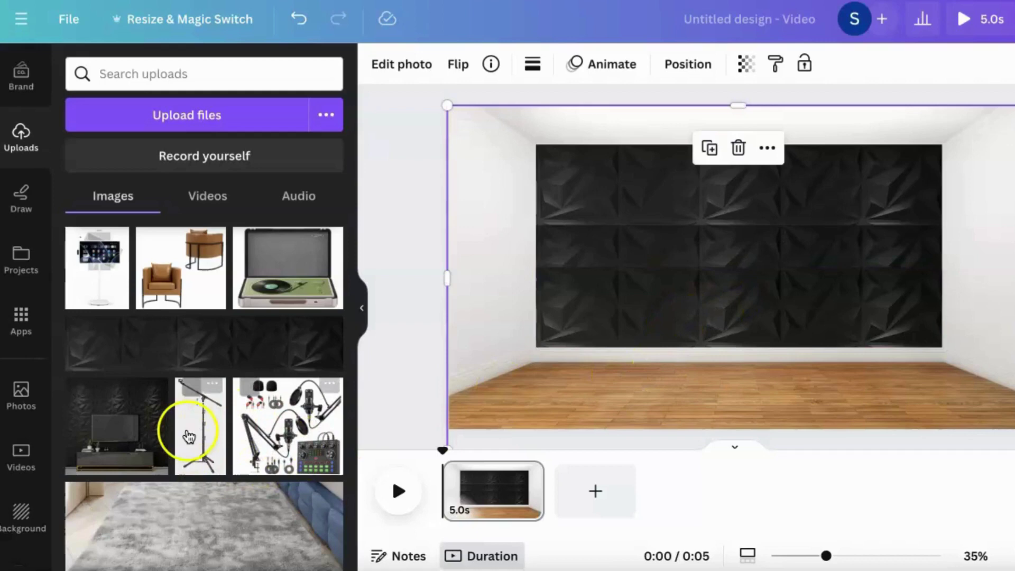
# Step: Add the grey rug image and remove its background with BG Remover
pyautogui.scroll(-1, 189, 433)
pyautogui.click(176, 496)
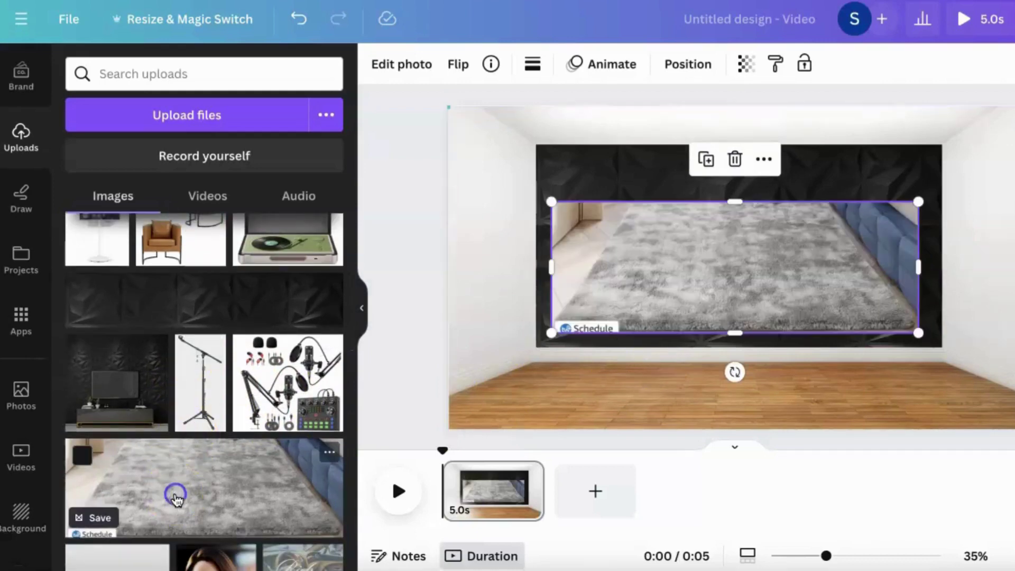
pyautogui.moveTo(751, 251); pyautogui.dragTo(753, 349)
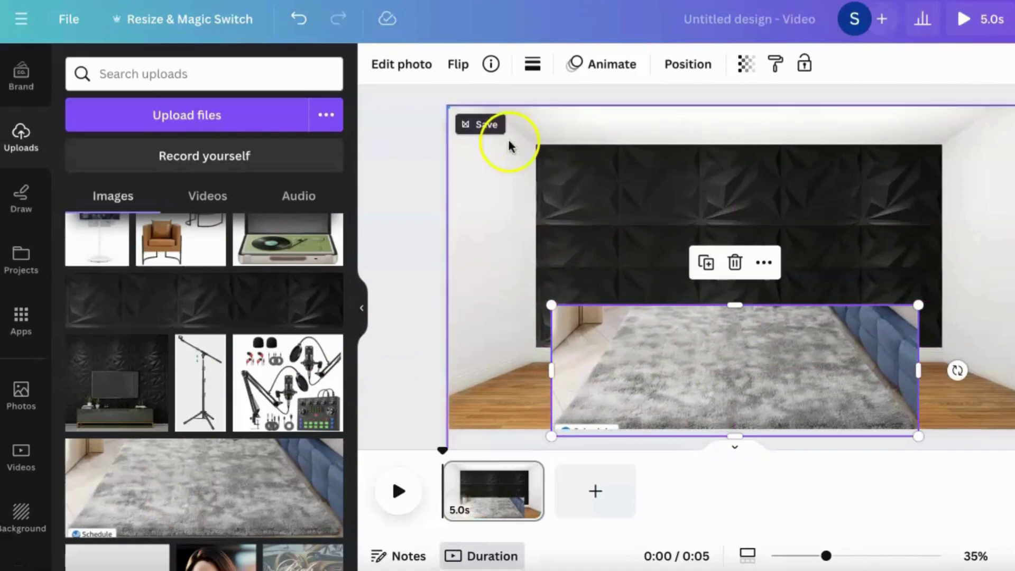
pyautogui.click(404, 66)
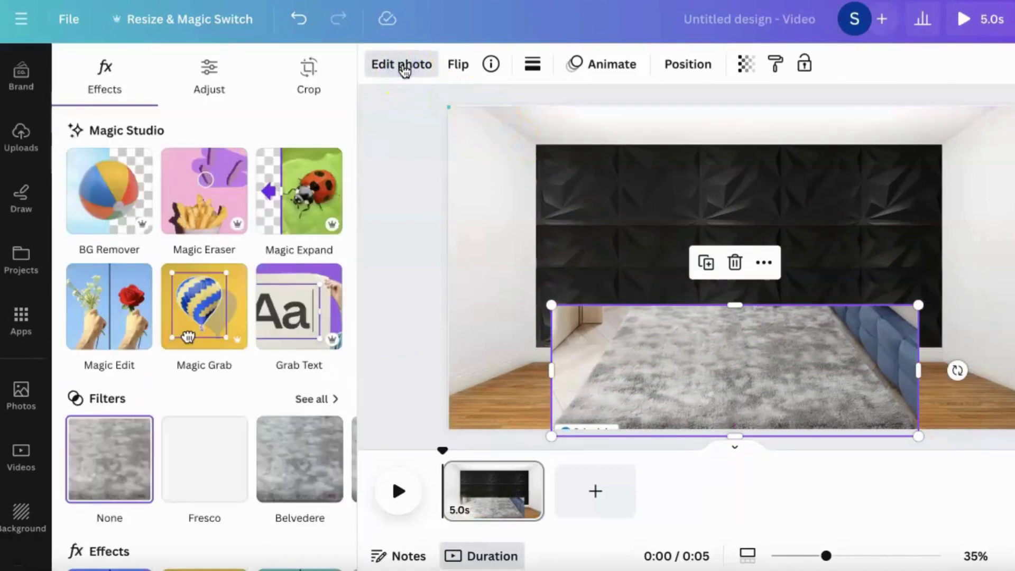
pyautogui.click(120, 196)
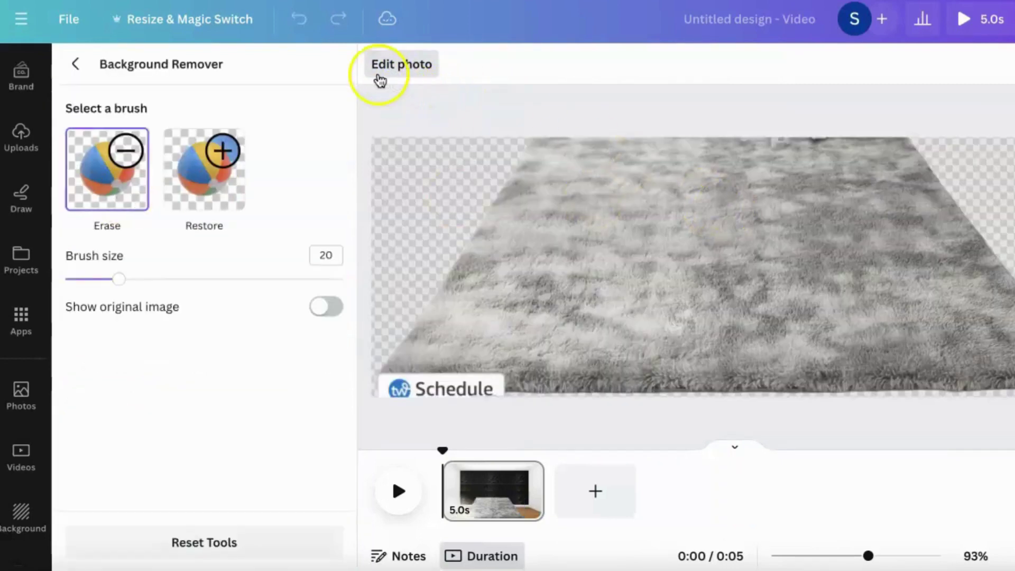
pyautogui.click(402, 65)
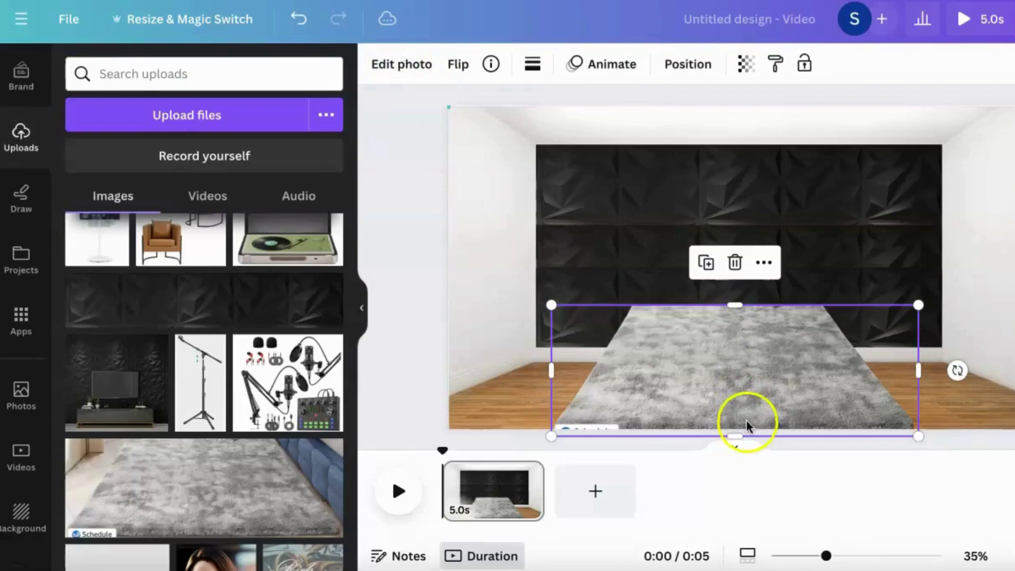
# Step: Flatten and widen the rug so it lies across the wooden floor
pyautogui.moveTo(756, 385)
pyautogui.mouseDown()
pyautogui.moveTo(759, 417)
pyautogui.moveTo(751, 393)
pyautogui.mouseUp()
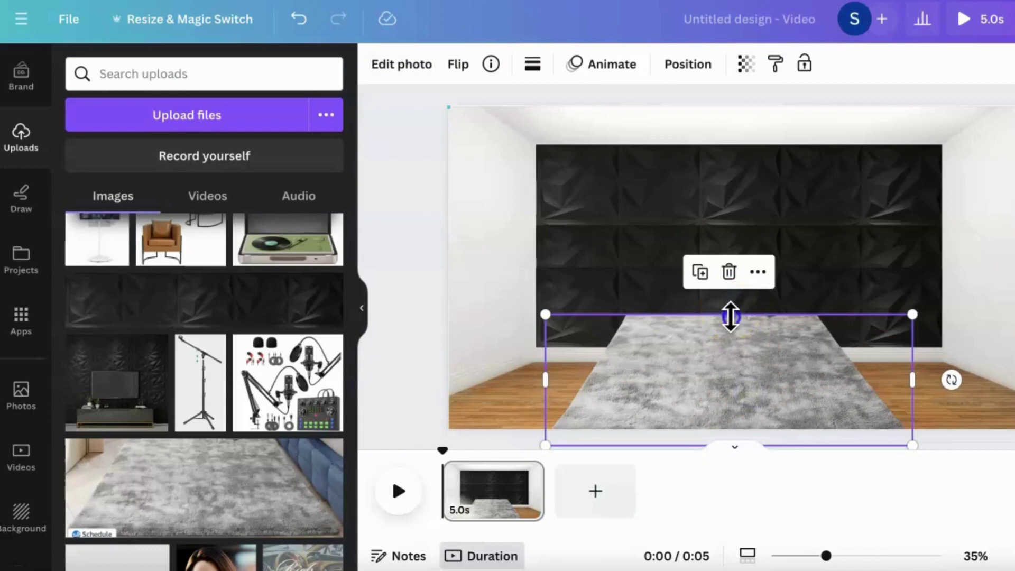
pyautogui.moveTo(730, 317); pyautogui.dragTo(731, 347)
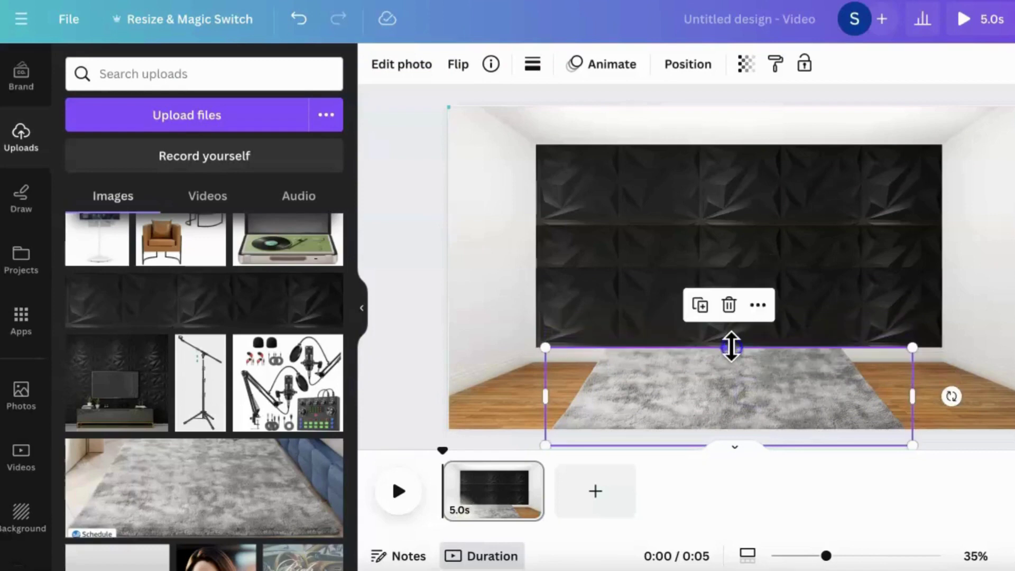
pyautogui.moveTo(912, 394); pyautogui.dragTo(982, 388)
pyautogui.moveTo(544, 399); pyautogui.dragTo(503, 399)
pyautogui.moveTo(707, 381); pyautogui.dragTo(698, 391)
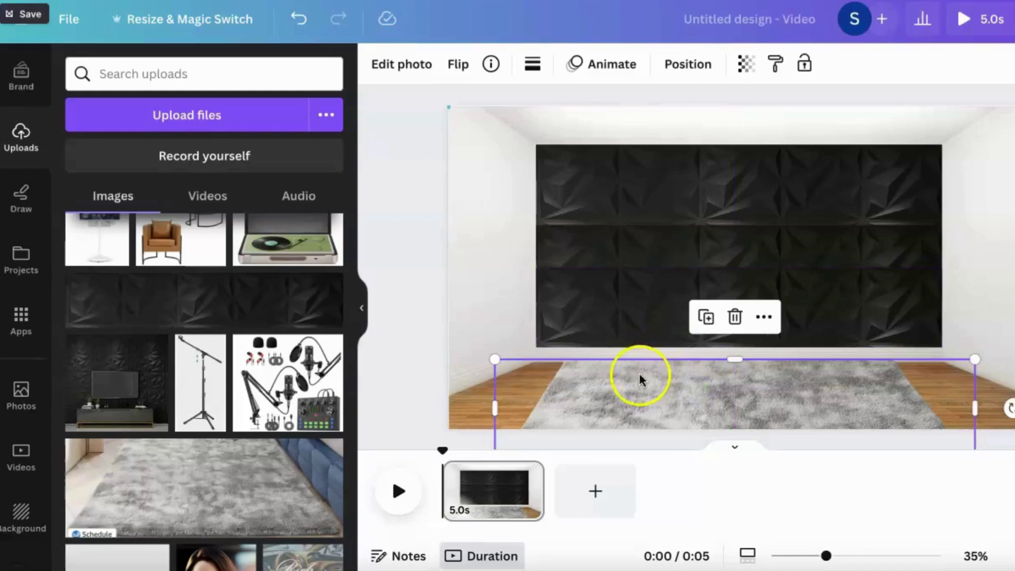
# Step: Add the leather chairs image and remove its white background
pyautogui.scroll(1, 179, 332)
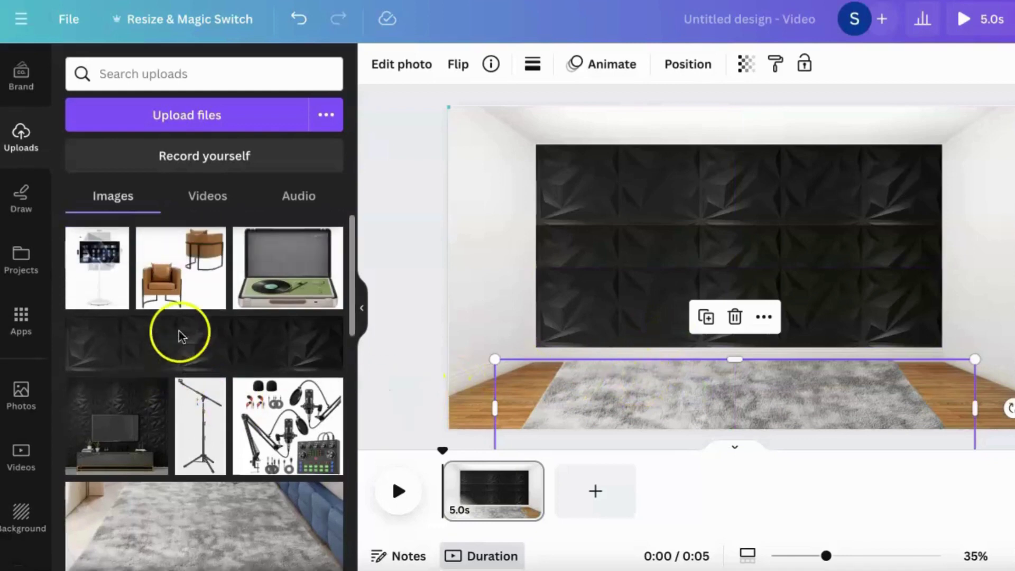
pyautogui.click(179, 278)
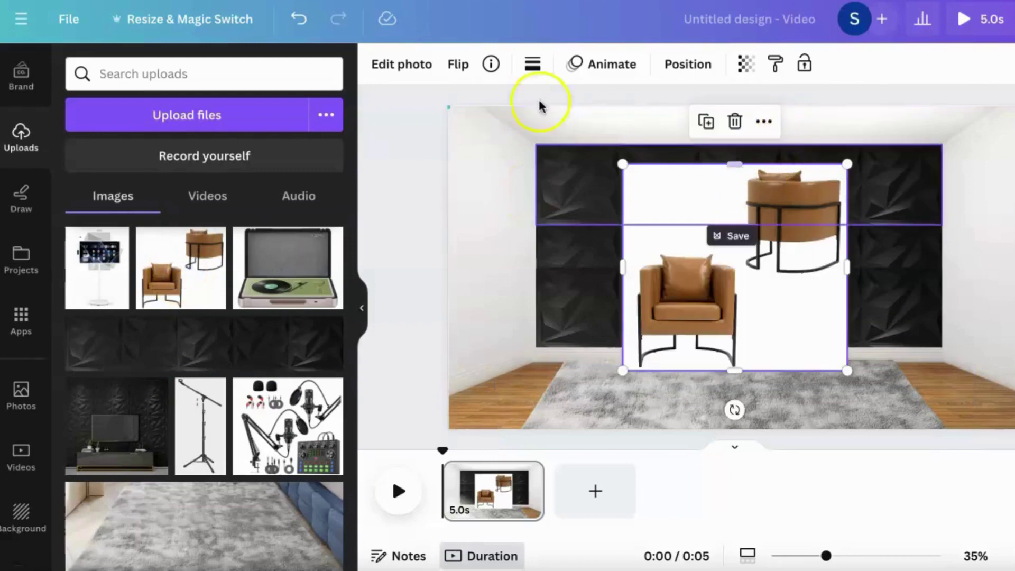
pyautogui.click(399, 73)
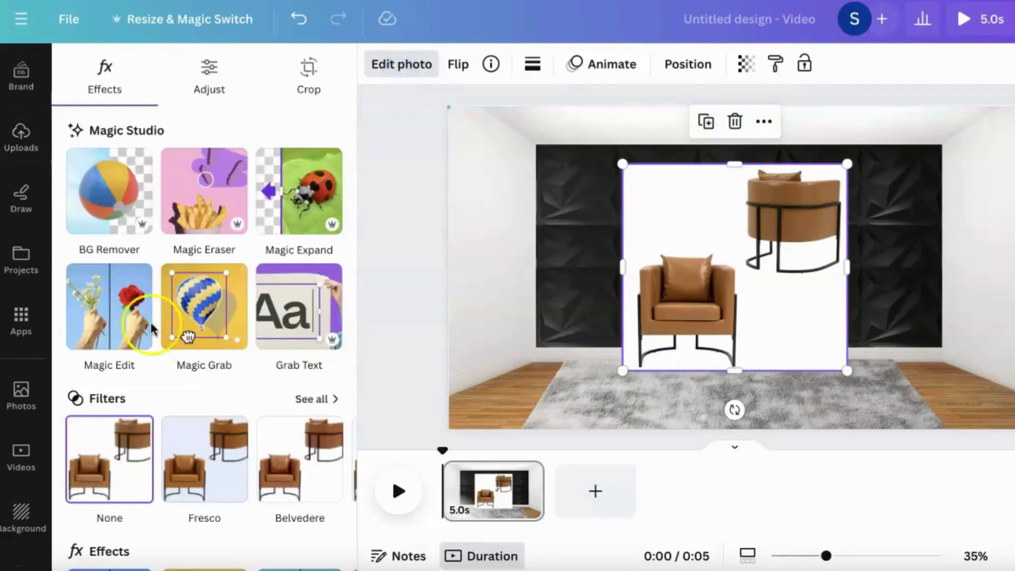
pyautogui.click(115, 214)
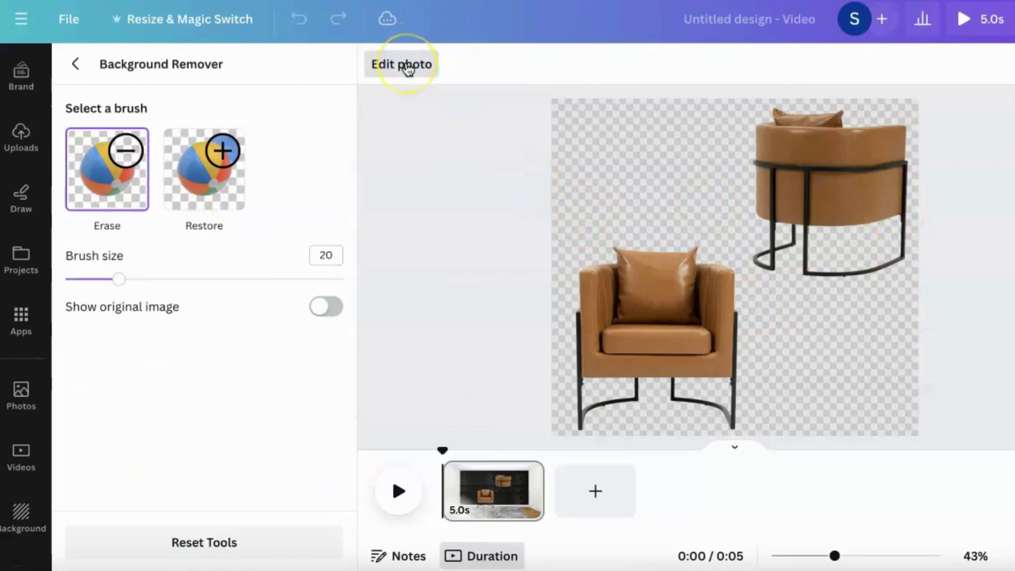
pyautogui.click(406, 64)
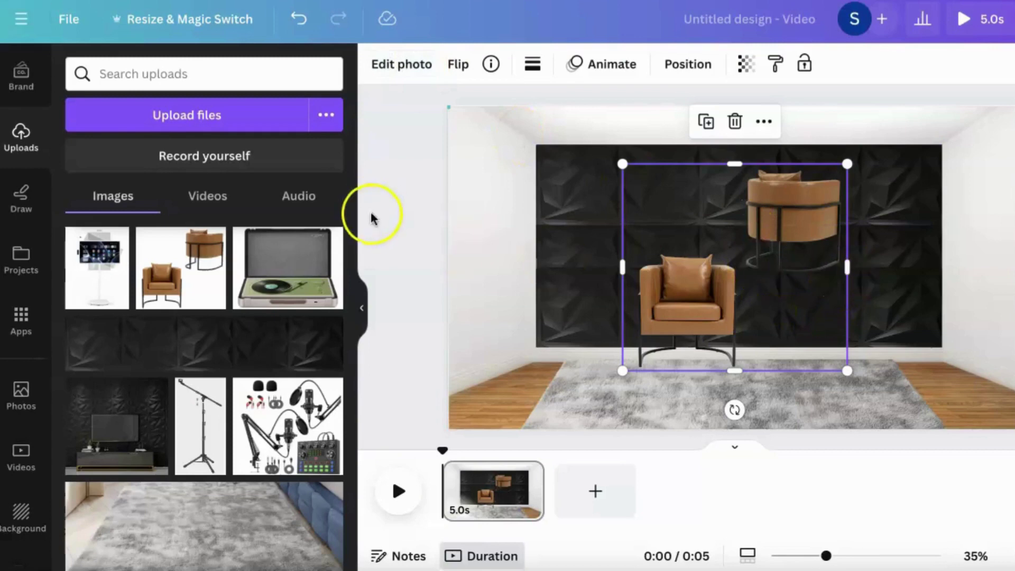
# Step: Crop the image to the front-facing chair and place it on the rug's left
pyautogui.click(411, 64)
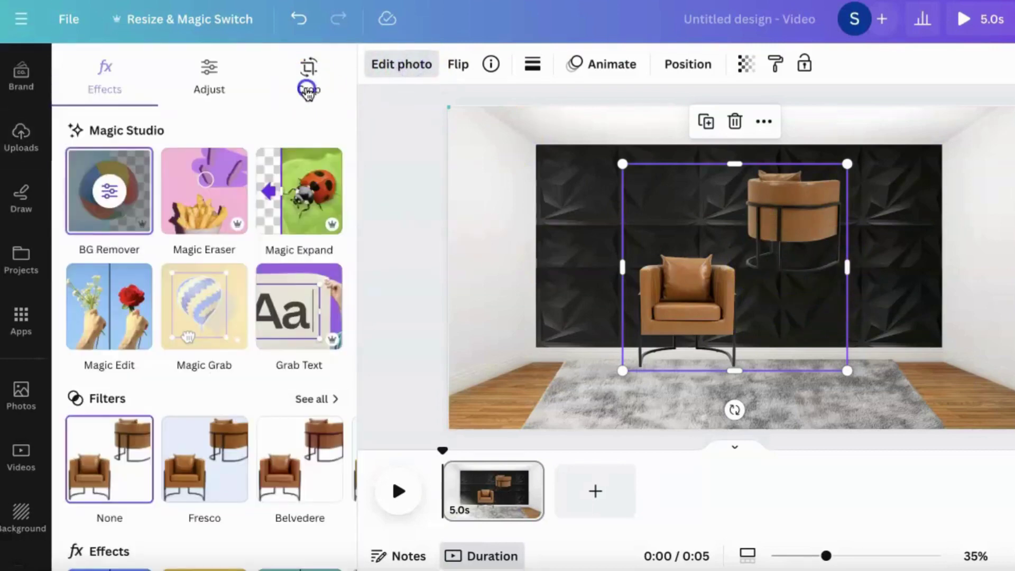
pyautogui.click(308, 85)
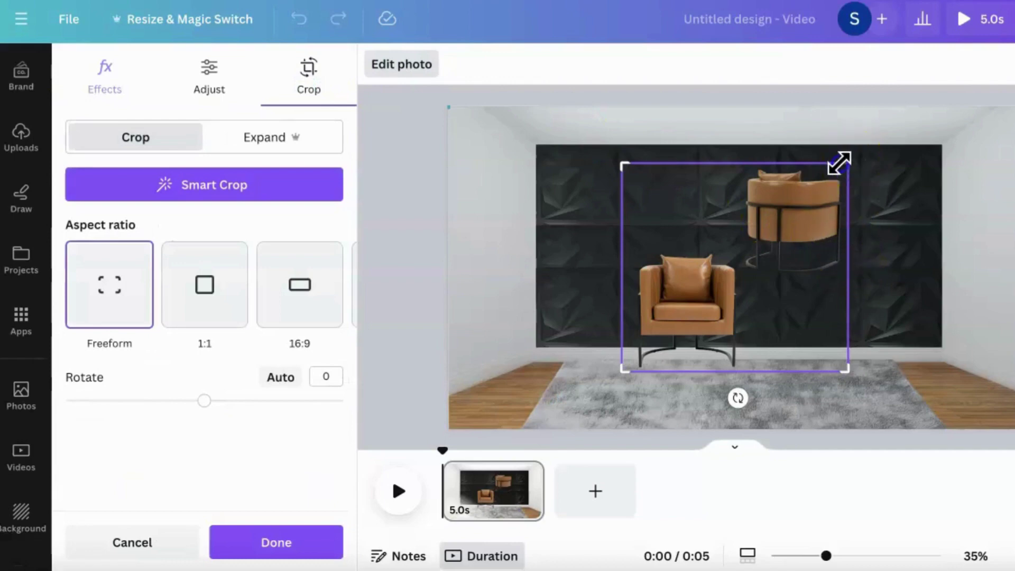
pyautogui.moveTo(840, 164); pyautogui.dragTo(743, 164)
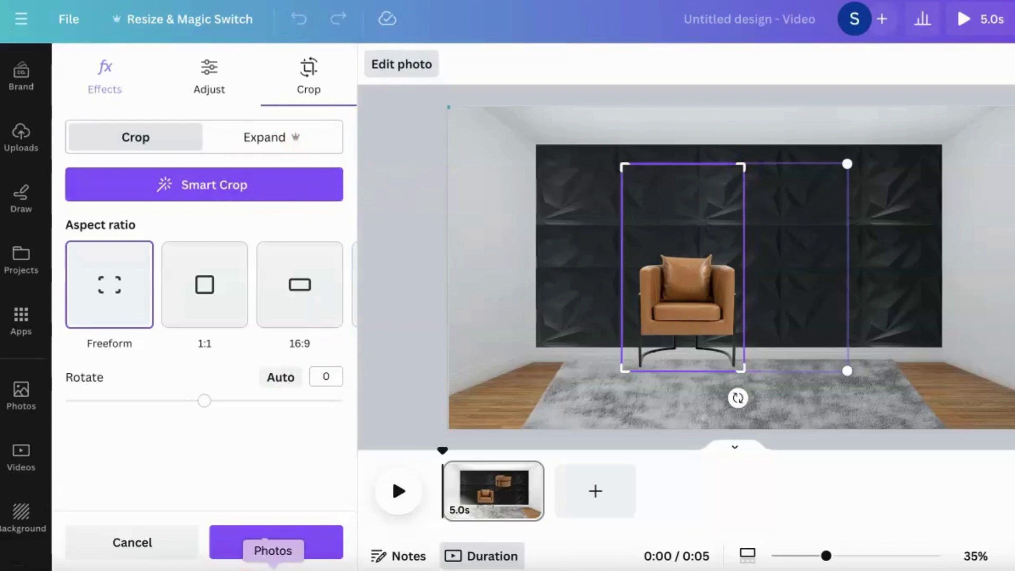
pyautogui.click(281, 544)
pyautogui.moveTo(637, 345); pyautogui.dragTo(840, 280)
# Step: Duplicate the chair and place the copy on the right side of the rug
pyautogui.click(596, 152)
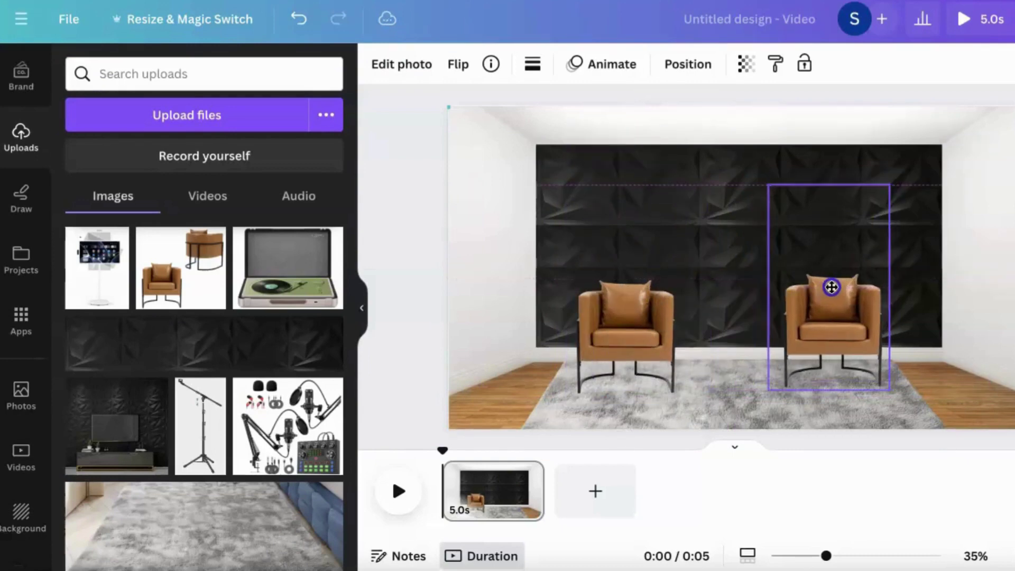
pyautogui.moveTo(831, 287); pyautogui.dragTo(831, 287)
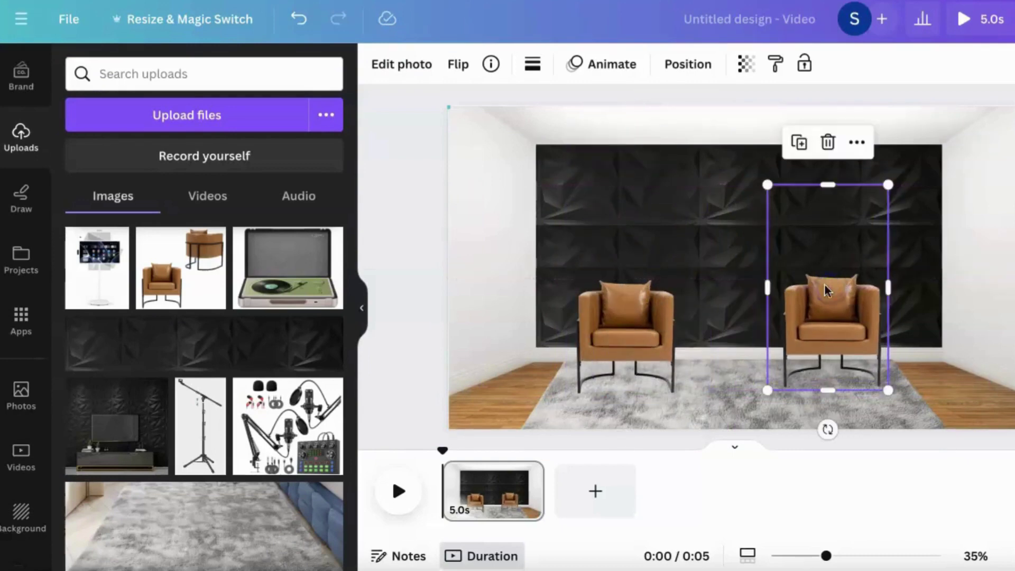
pyautogui.moveTo(136, 389)
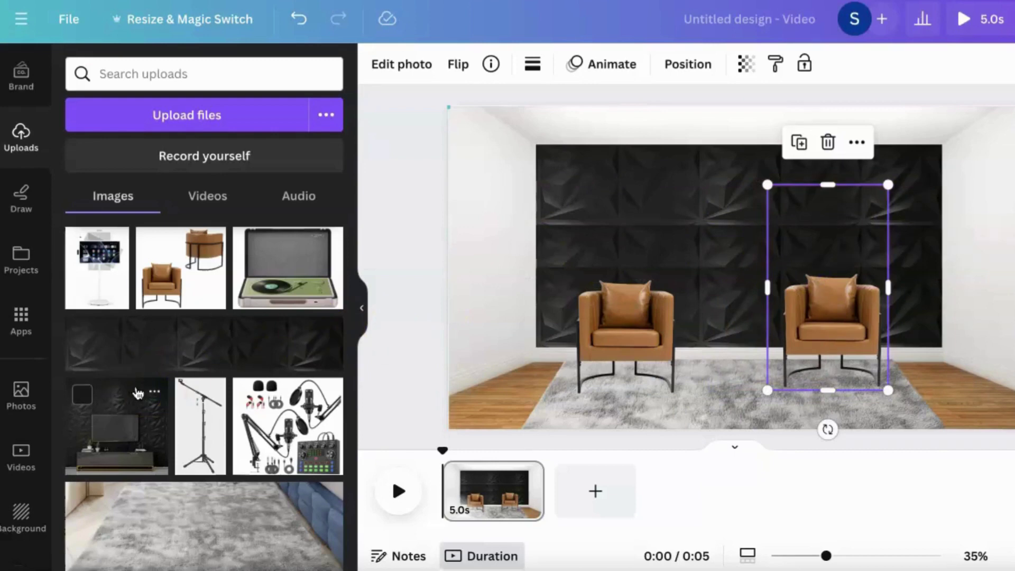
pyautogui.moveTo(212, 406)
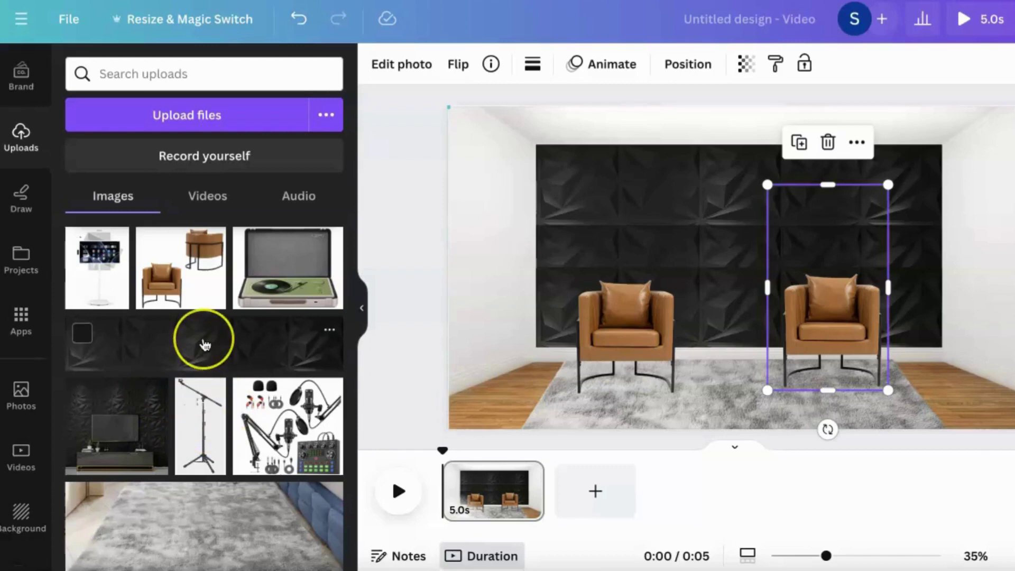
pyautogui.scroll(-1, 204, 344)
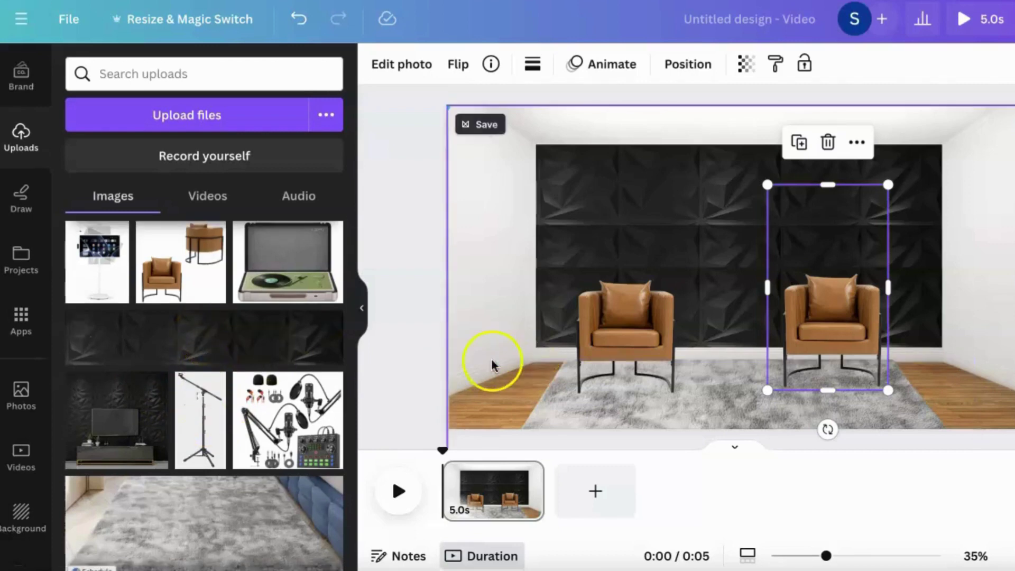
# Step: Add the mic stand image and cut it out with the Background Remover
pyautogui.click(211, 428)
pyautogui.click(732, 217)
pyautogui.click(464, 131)
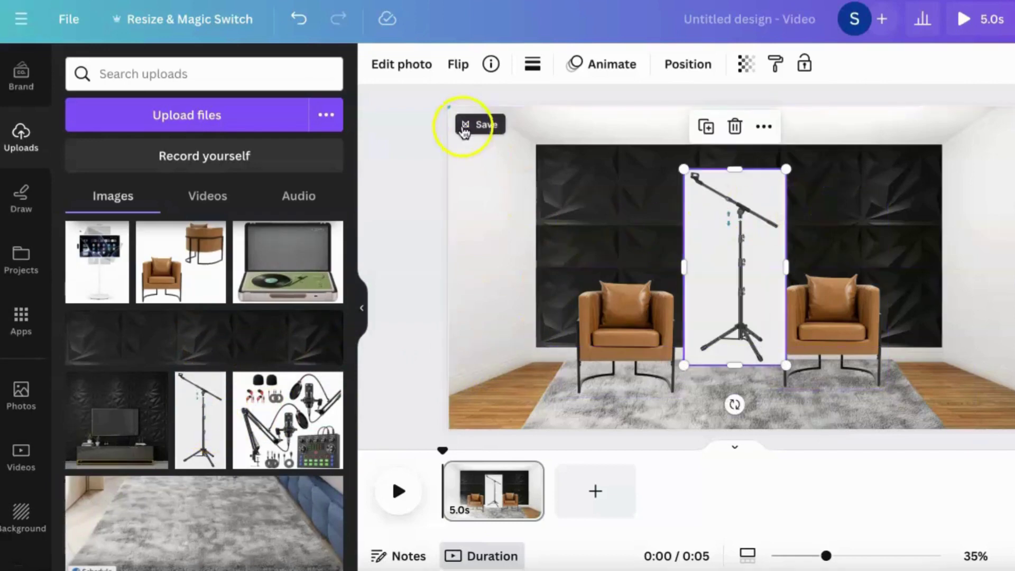
pyautogui.click(407, 63)
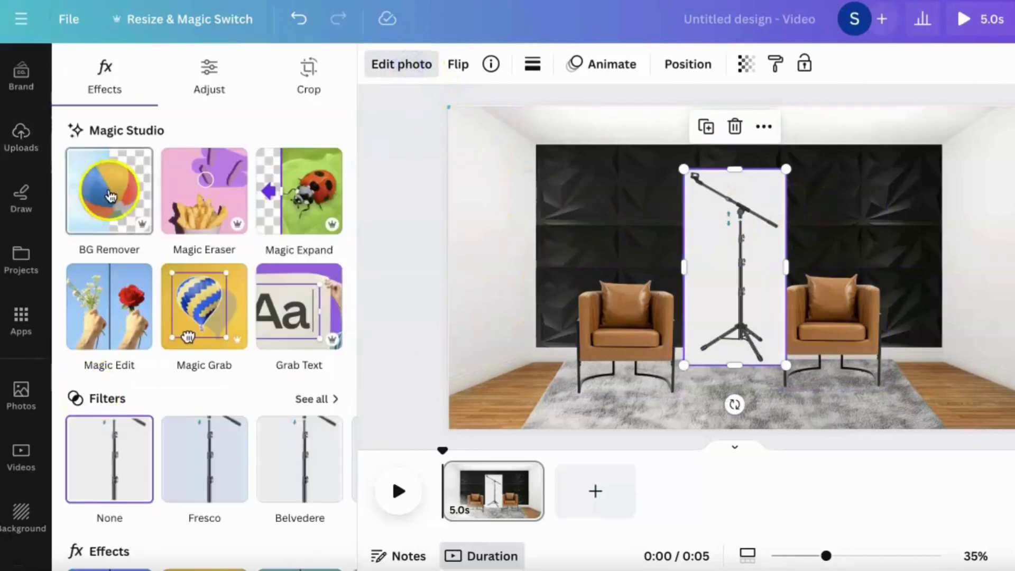
pyautogui.click(110, 195)
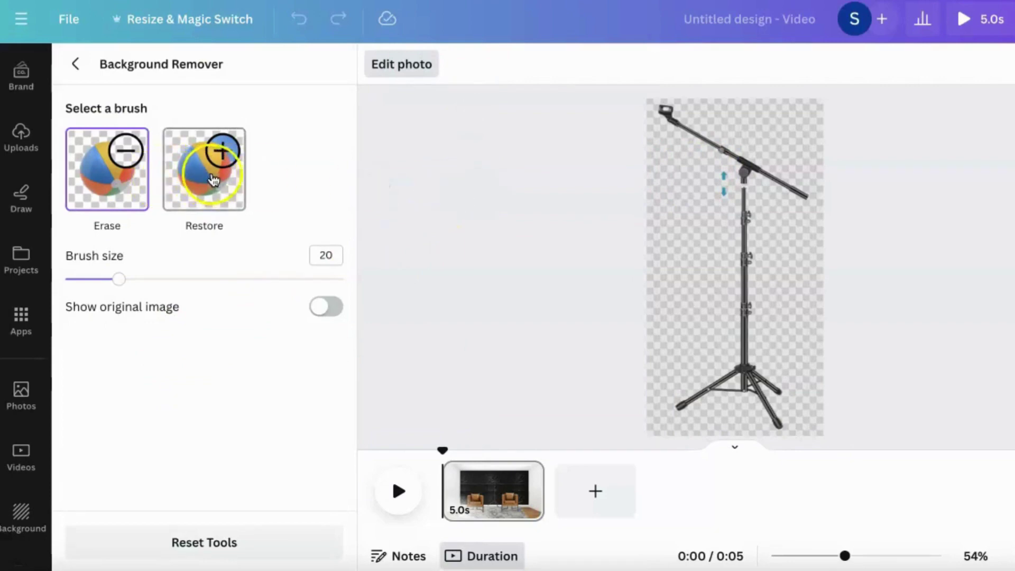
pyautogui.click(118, 185)
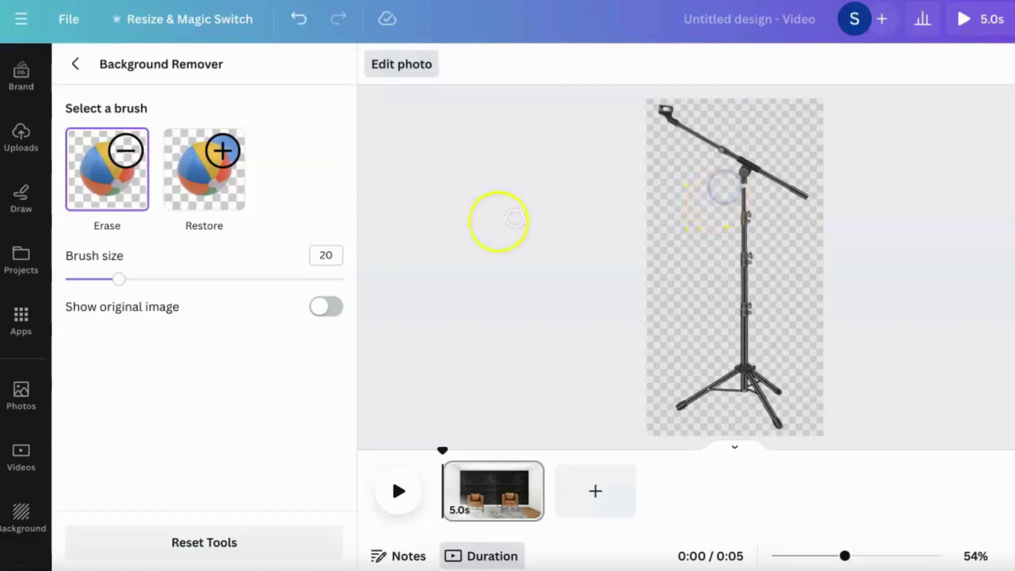
pyautogui.click(404, 68)
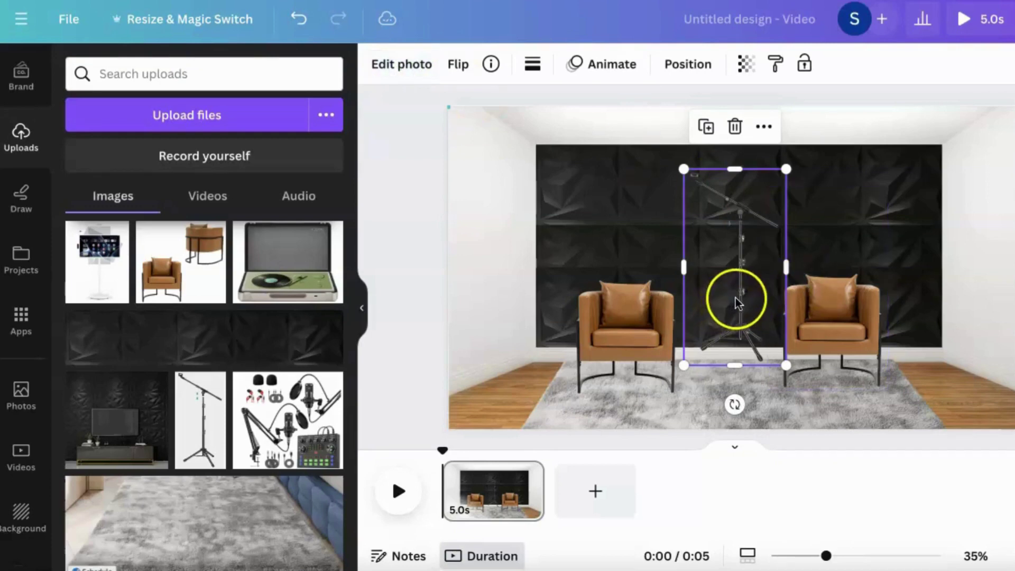
# Step: Move the mic stand right of the right chair and place a copy beside the left chair
pyautogui.moveTo(735, 297); pyautogui.dragTo(915, 343)
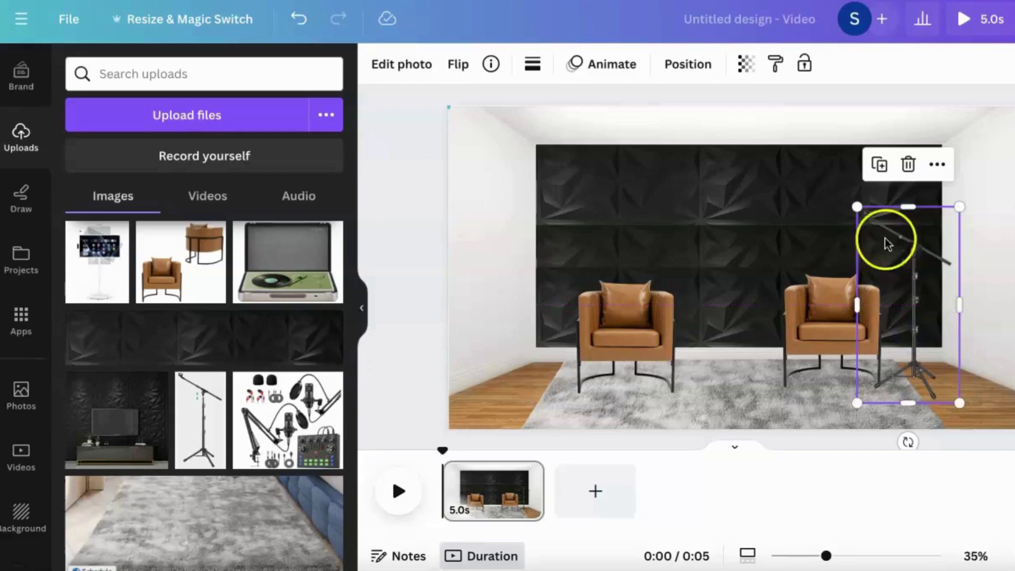
pyautogui.click(883, 172)
pyautogui.moveTo(906, 302); pyautogui.dragTo(542, 303)
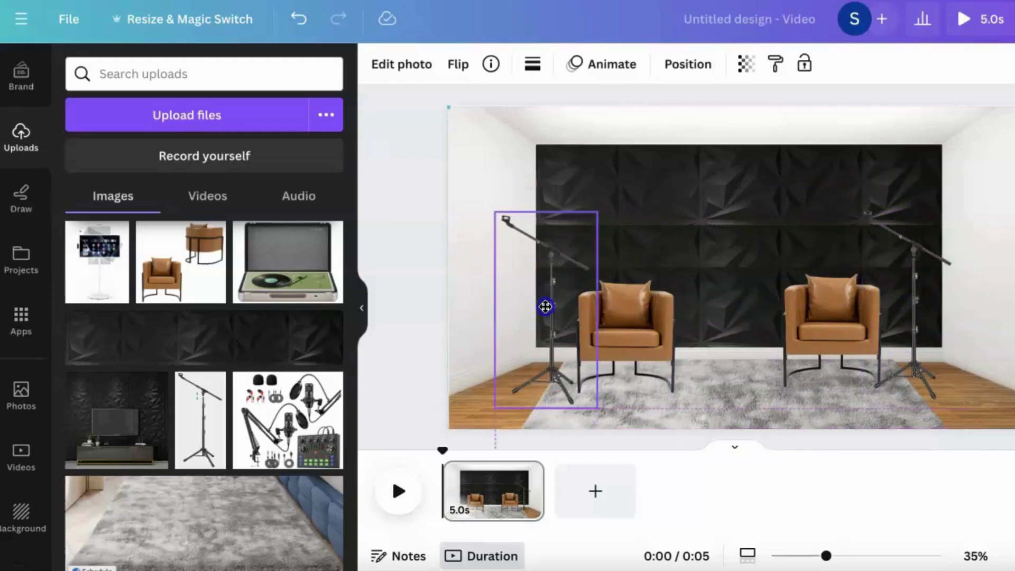
# Step: Flip the left mic stand horizontally and nudge it into position
pyautogui.click(465, 75)
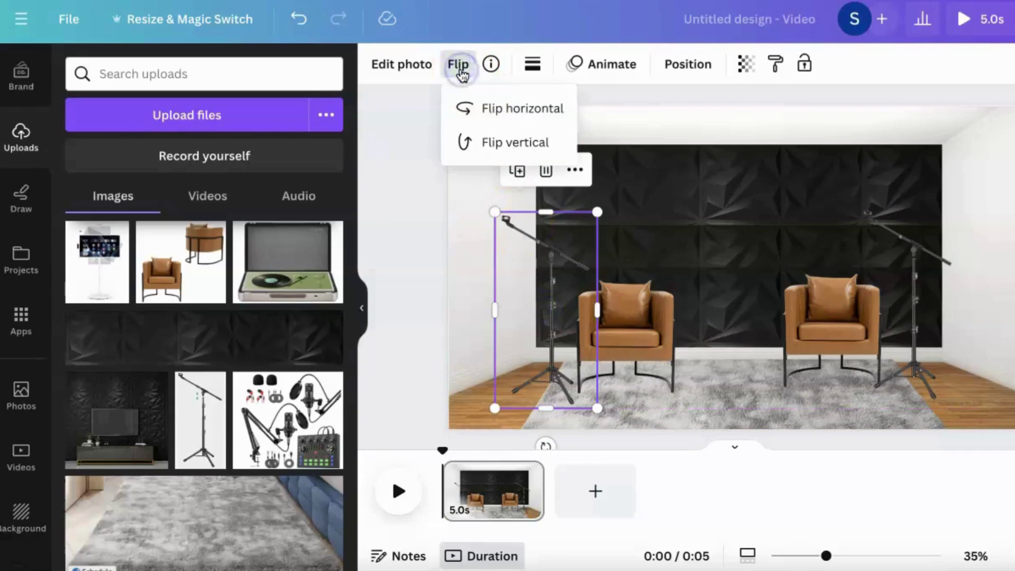
pyautogui.click(474, 107)
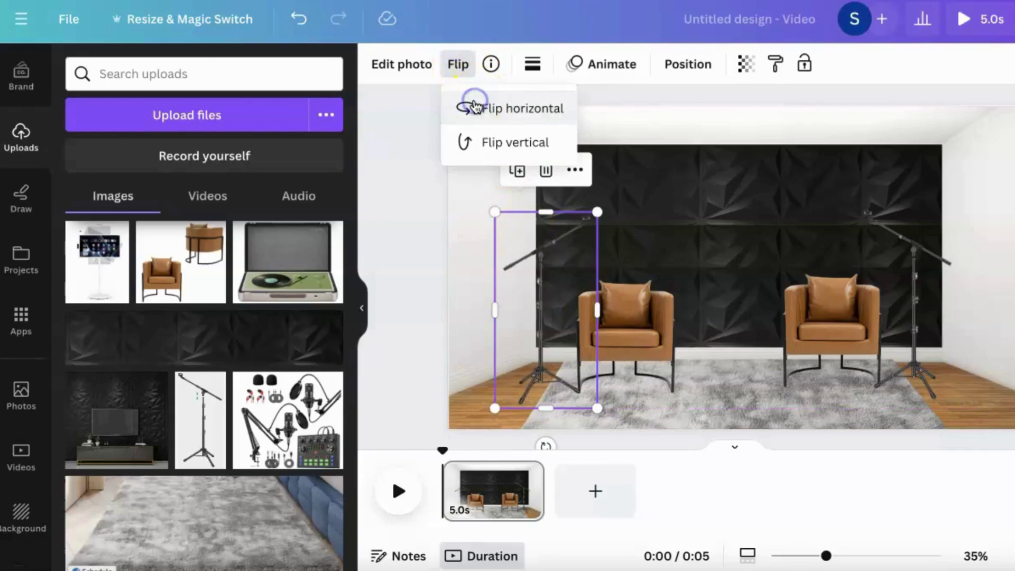
pyautogui.click(537, 320)
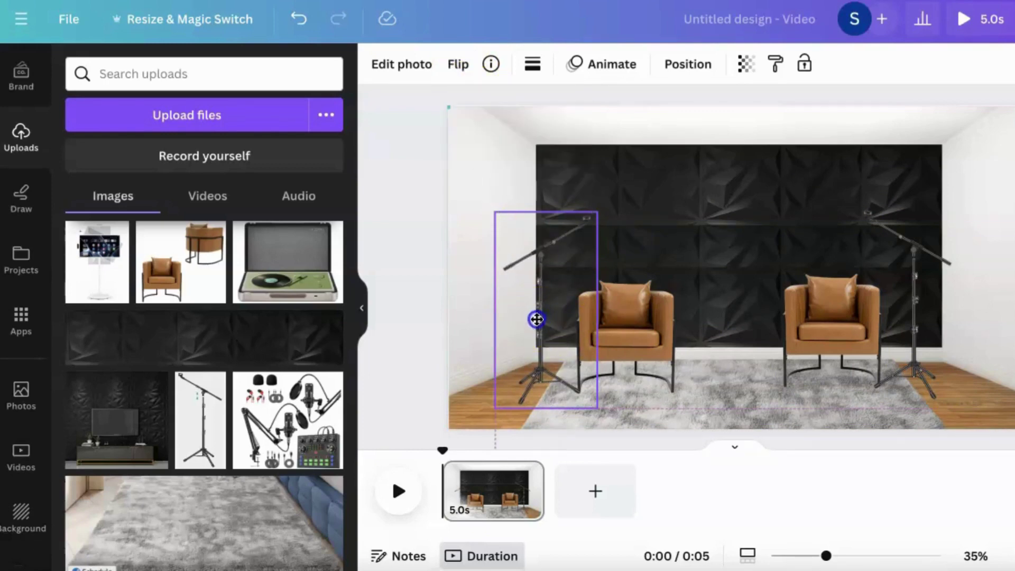
pyautogui.moveTo(537, 320); pyautogui.dragTo(538, 316)
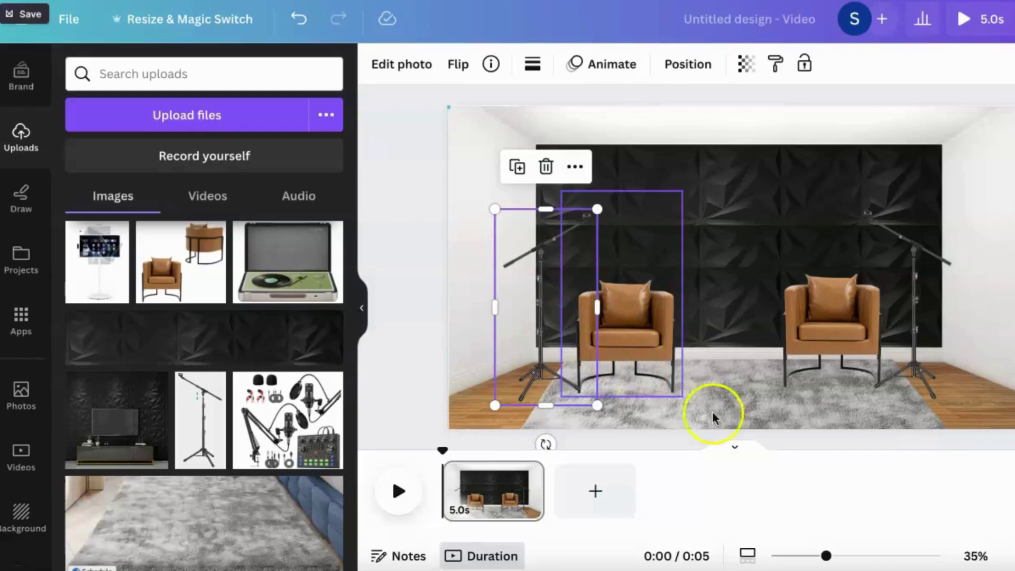
pyautogui.moveTo(211, 345)
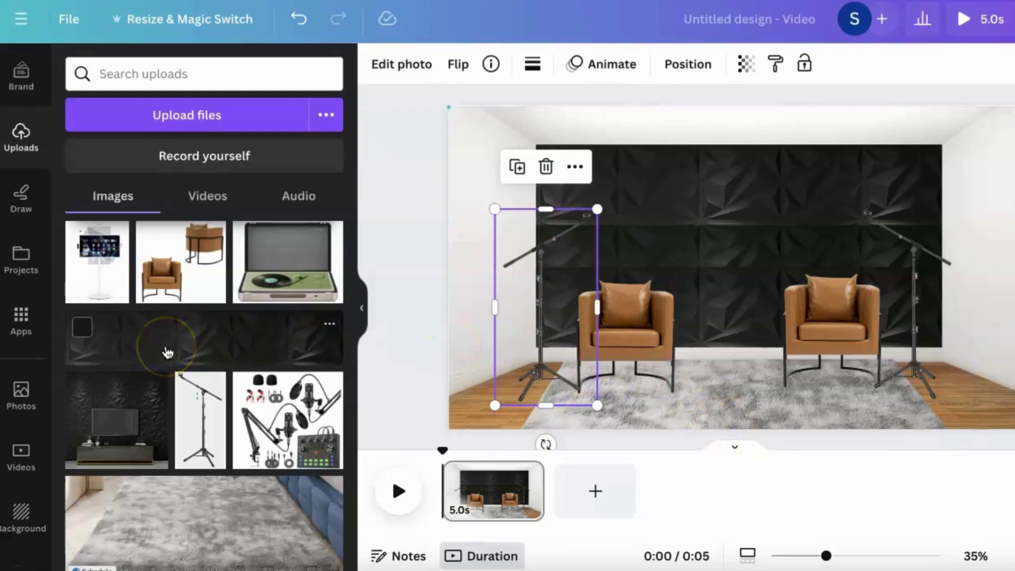
pyautogui.moveTo(221, 429); pyautogui.dragTo(210, 429)
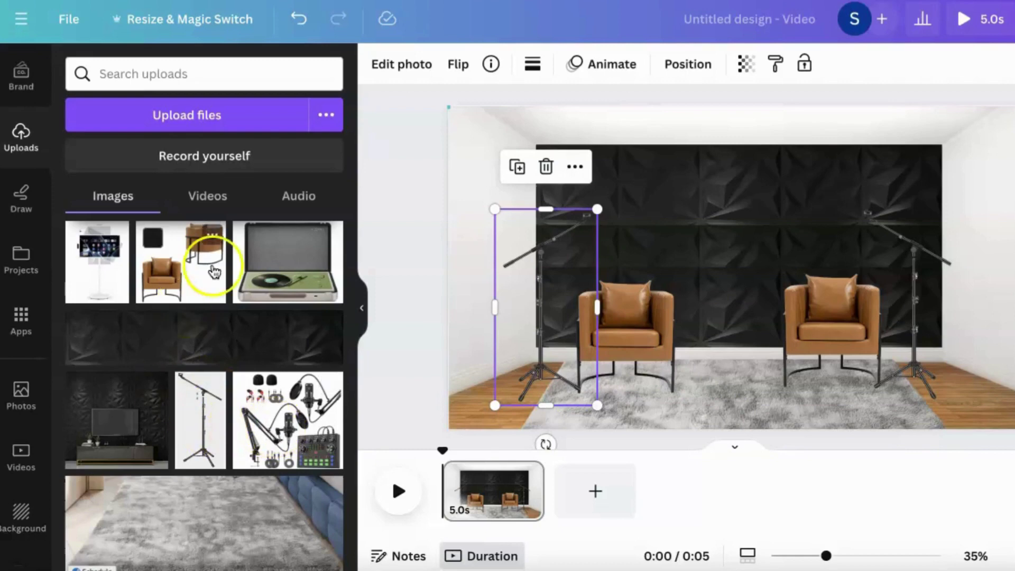
# Step: Add the stand-mounted monitor between the chairs and remove its background
pyautogui.click(101, 273)
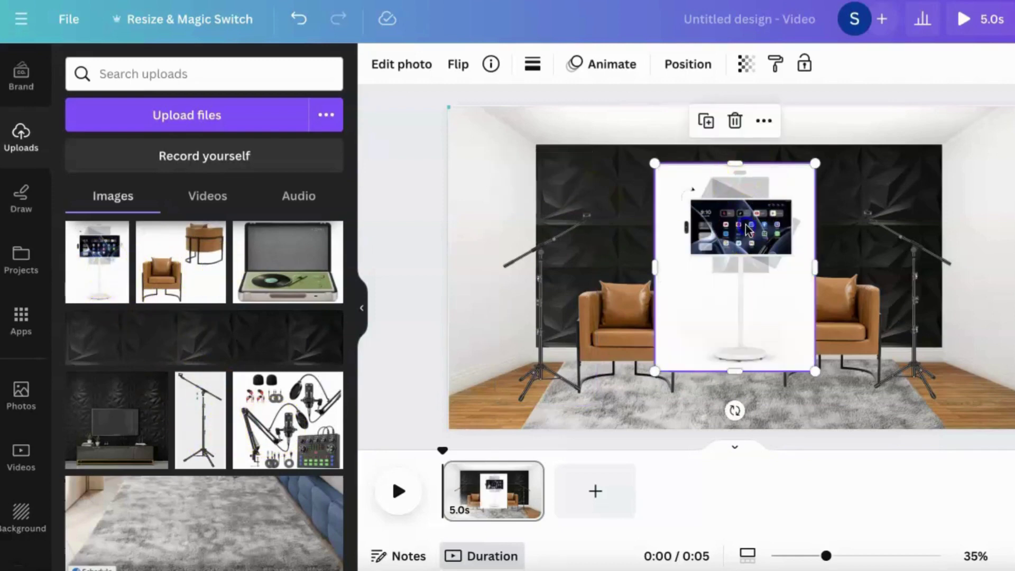
pyautogui.moveTo(747, 228); pyautogui.dragTo(732, 254)
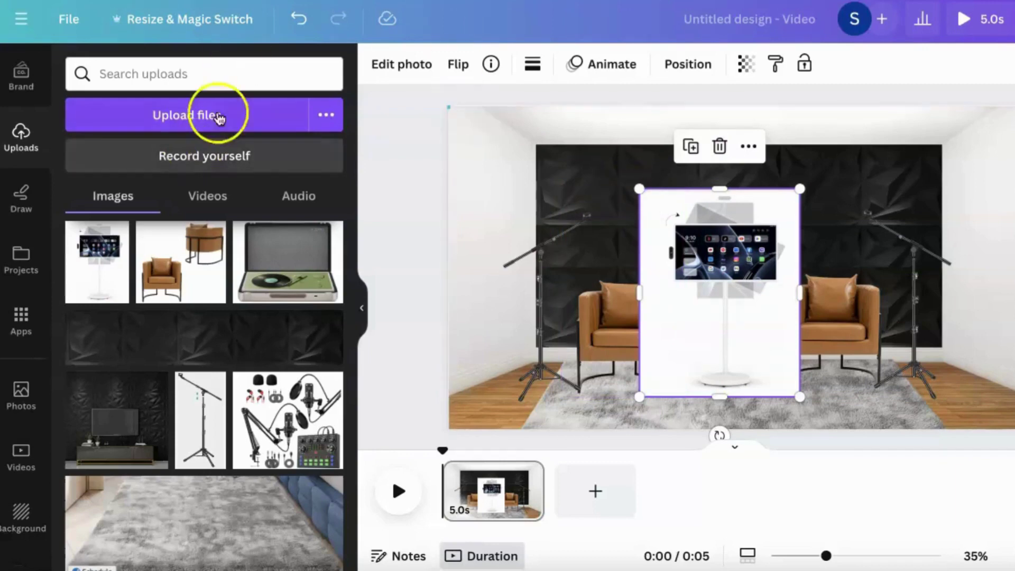
pyautogui.click(400, 64)
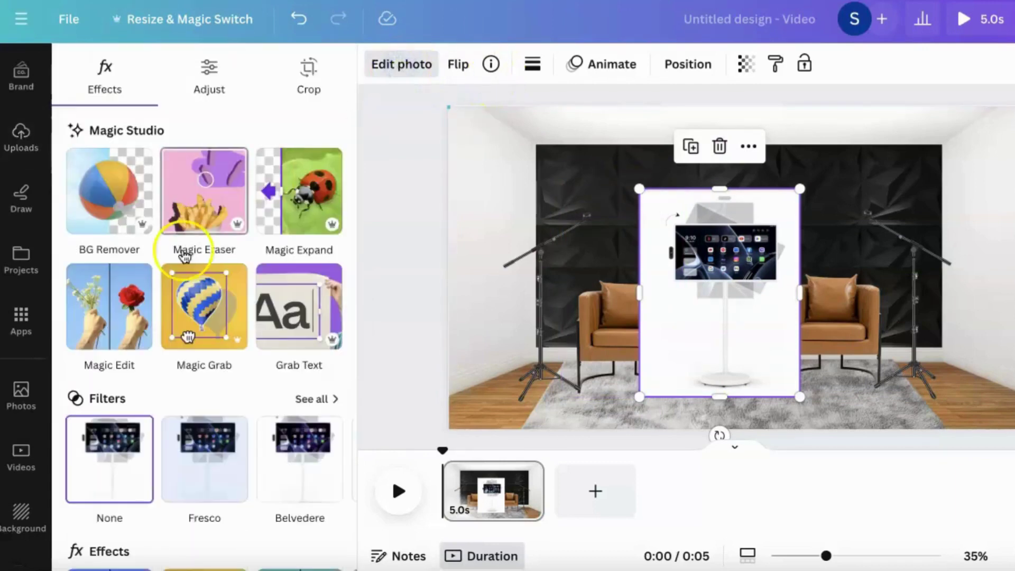
pyautogui.click(117, 215)
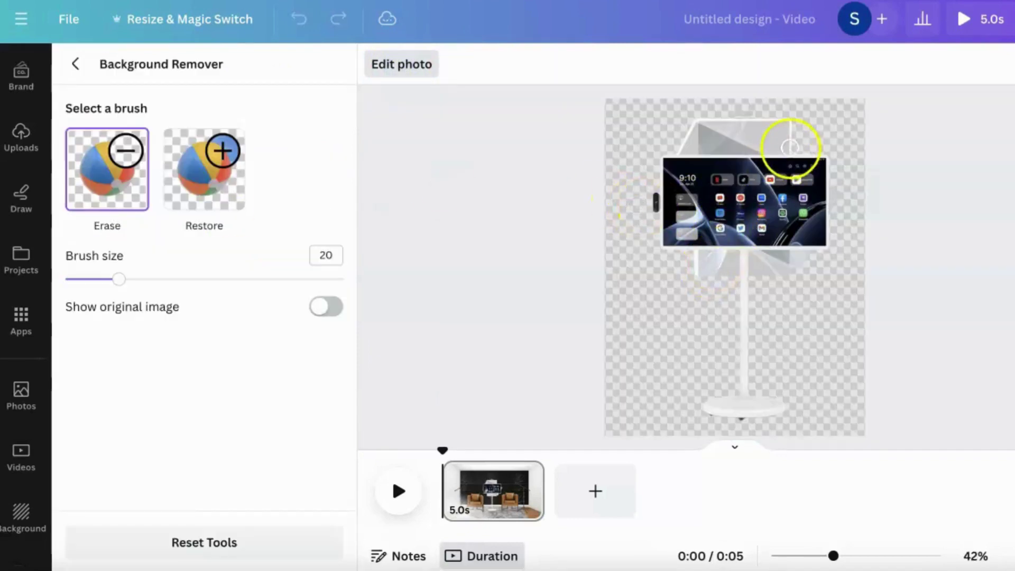
# Step: Erase the leftover brackets above and below the screen and a stray spot by the pole
pyautogui.moveTo(770, 148)
pyautogui.mouseDown()
pyautogui.moveTo(681, 144)
pyautogui.moveTo(707, 125)
pyautogui.moveTo(750, 115)
pyautogui.moveTo(799, 124)
pyautogui.moveTo(708, 133)
pyautogui.moveTo(786, 130)
pyautogui.mouseUp()
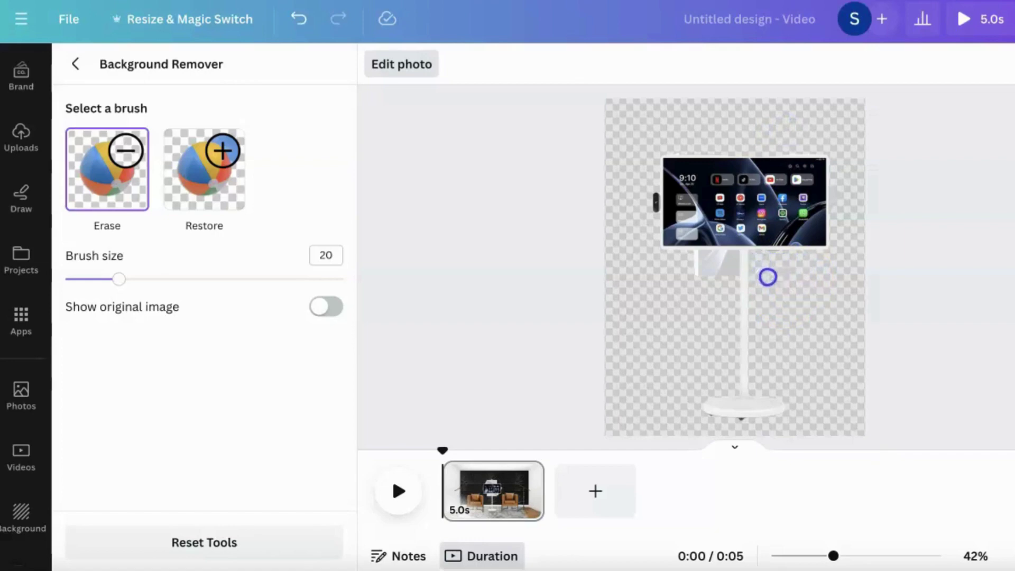
pyautogui.moveTo(687, 307); pyautogui.dragTo(702, 292)
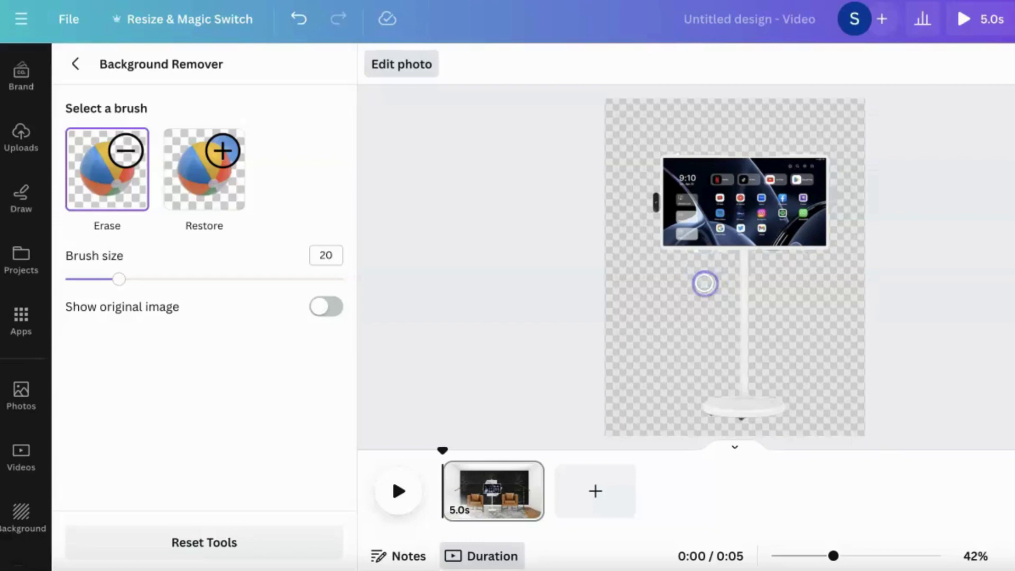
pyautogui.click(648, 307)
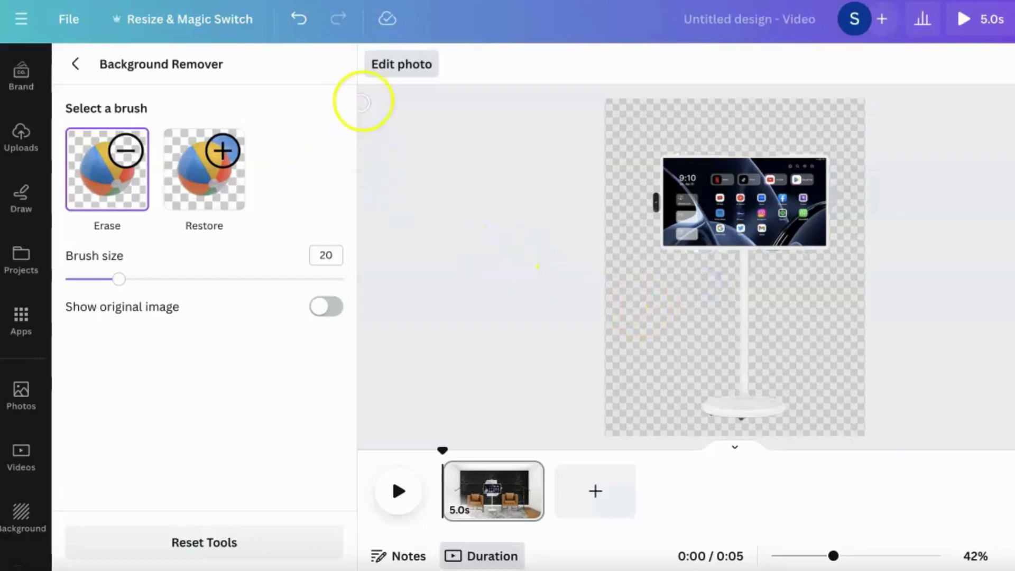
pyautogui.click(400, 66)
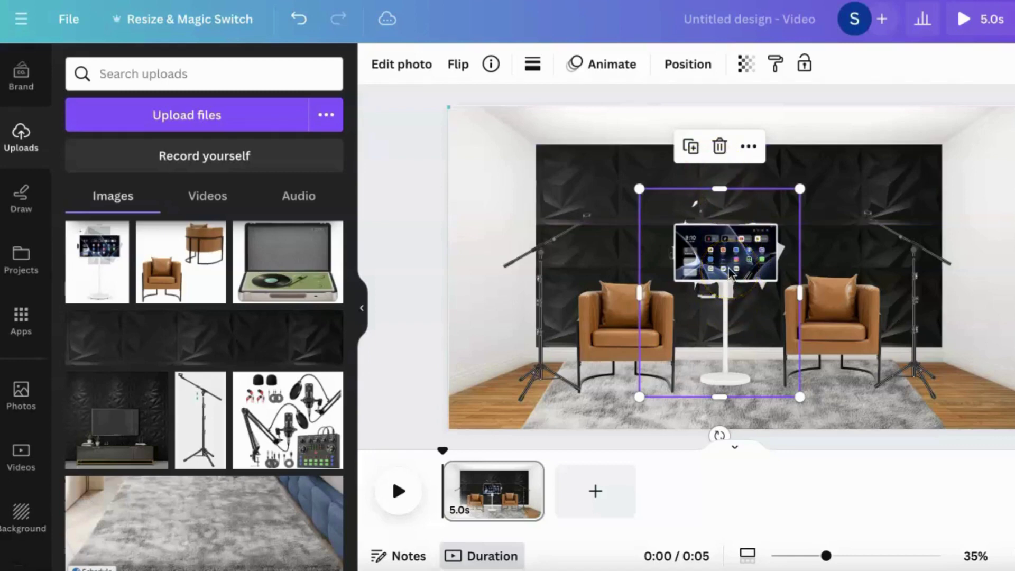
# Step: Erase remaining fragments around the monitor's screen and pole with brush size 11
pyautogui.click(400, 65)
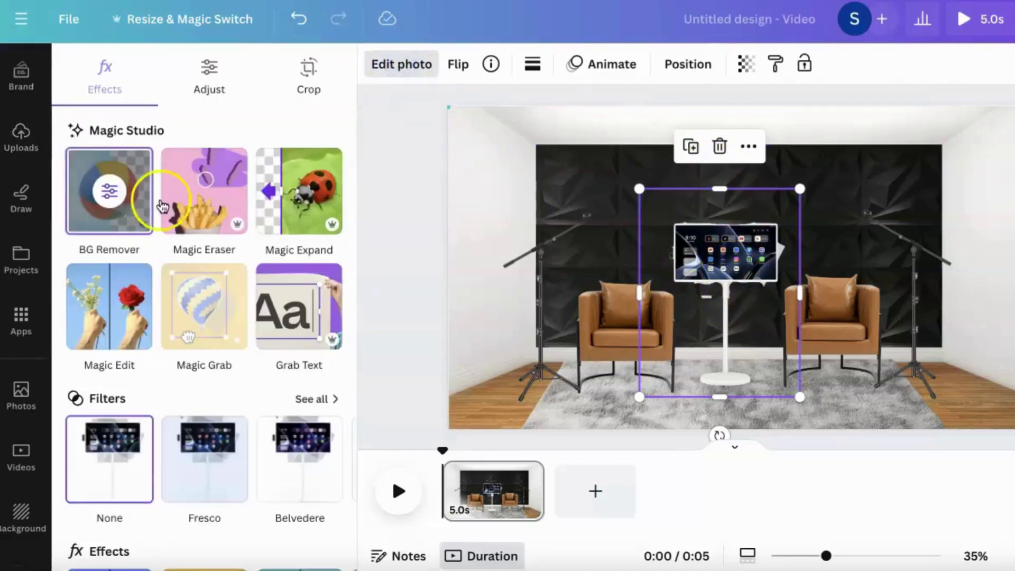
pyautogui.click(117, 212)
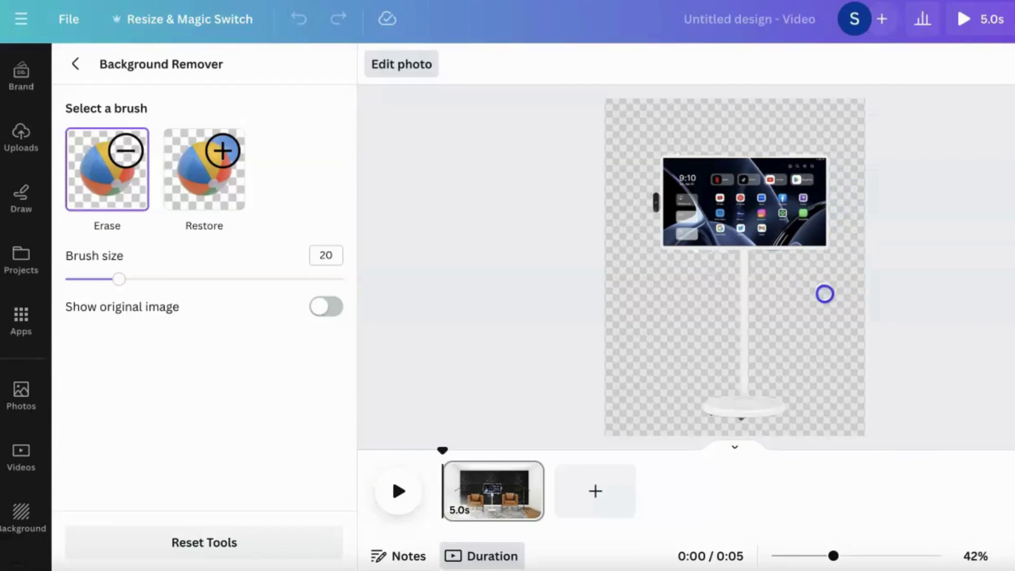
pyautogui.moveTo(798, 289); pyautogui.dragTo(798, 288)
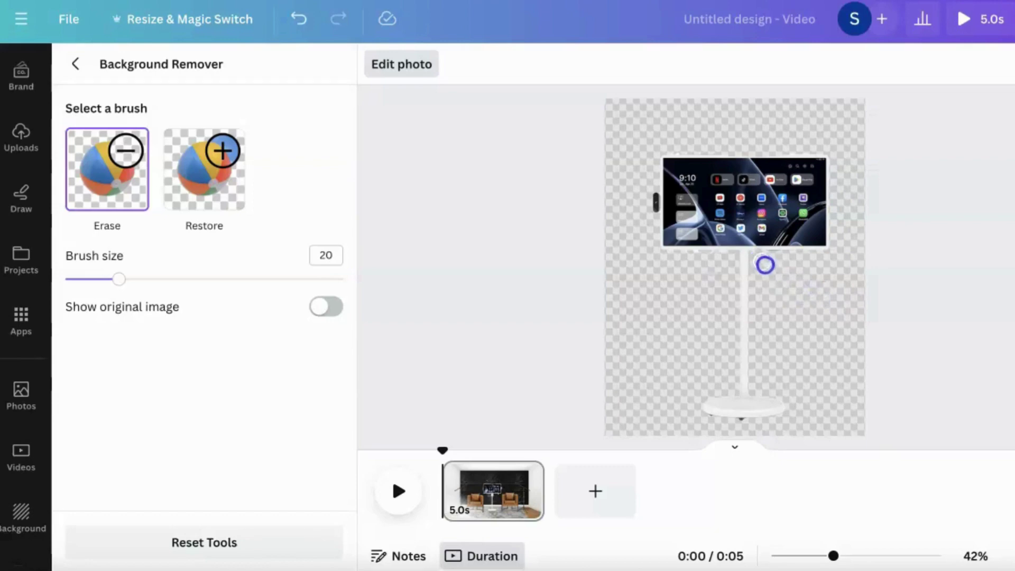
pyautogui.moveTo(116, 281); pyautogui.dragTo(94, 283)
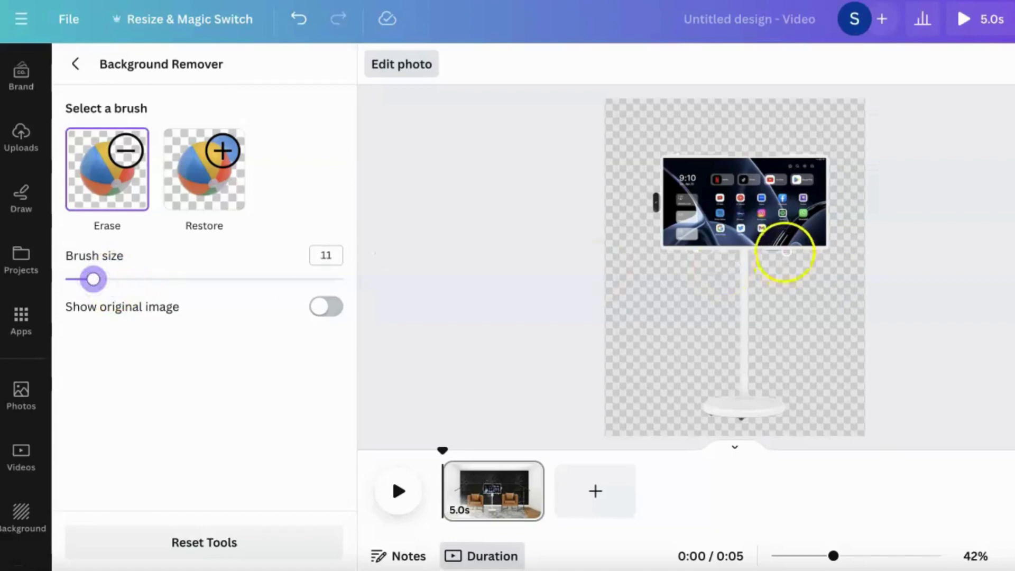
pyautogui.click(733, 258)
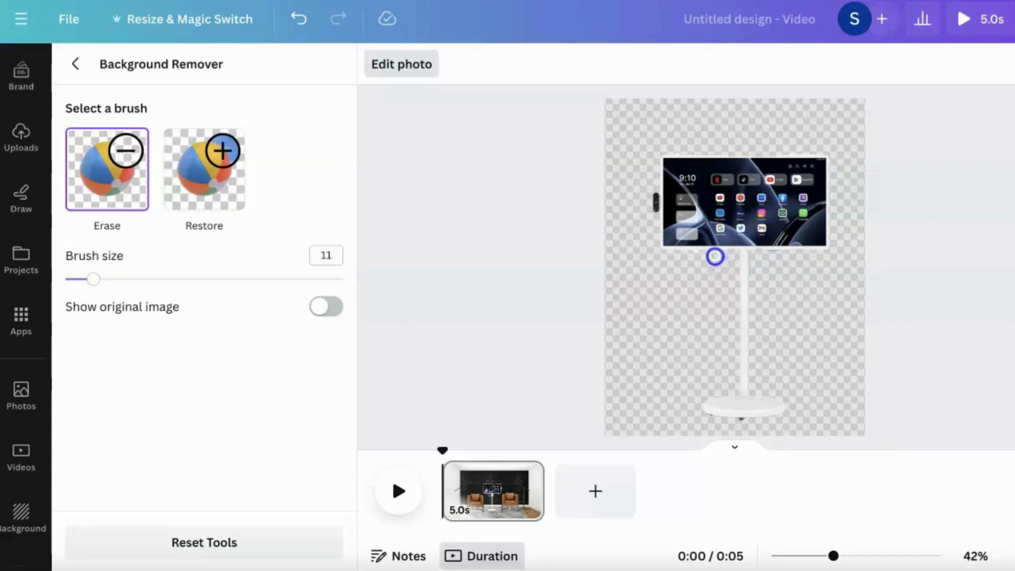
pyautogui.moveTo(715, 257); pyautogui.dragTo(645, 252)
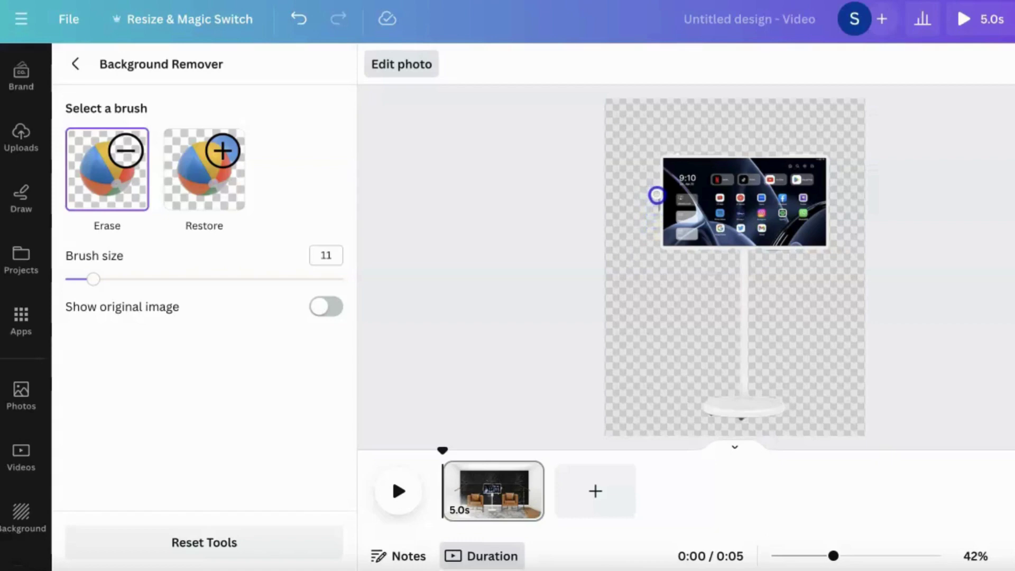
pyautogui.moveTo(656, 213); pyautogui.dragTo(654, 216)
pyautogui.click(403, 65)
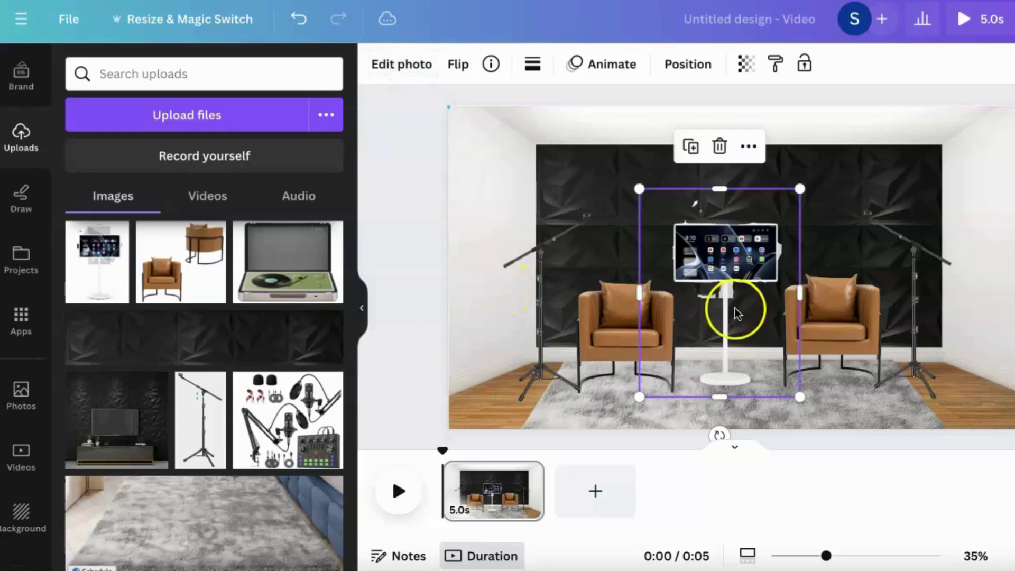
# Step: Nudge the monitor and left chair so the display sits centred between the two armchairs
pyautogui.moveTo(733, 267); pyautogui.dragTo(732, 263)
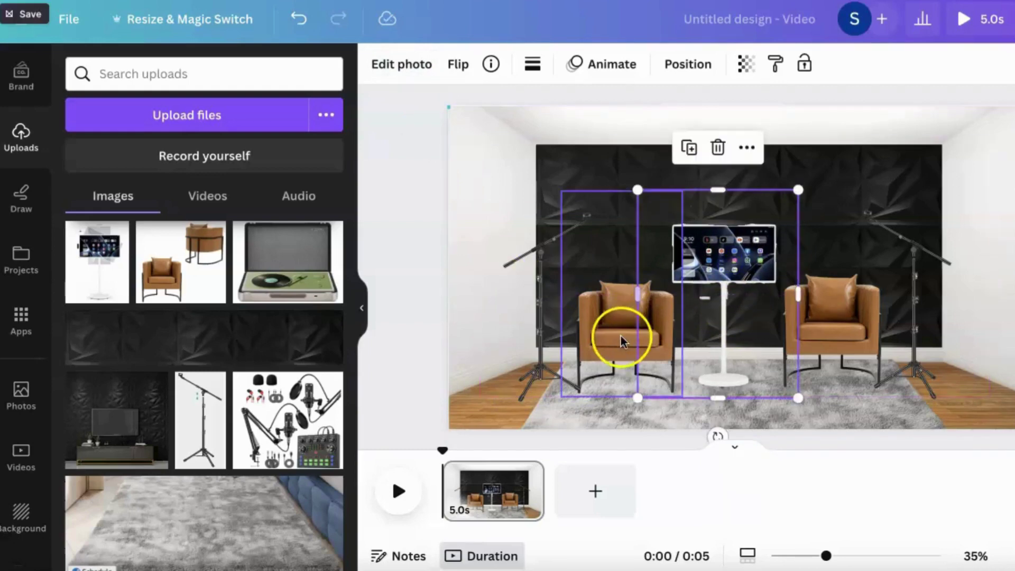
pyautogui.moveTo(619, 339)
pyautogui.mouseDown()
pyautogui.moveTo(609, 336)
pyautogui.moveTo(619, 333)
pyautogui.mouseUp()
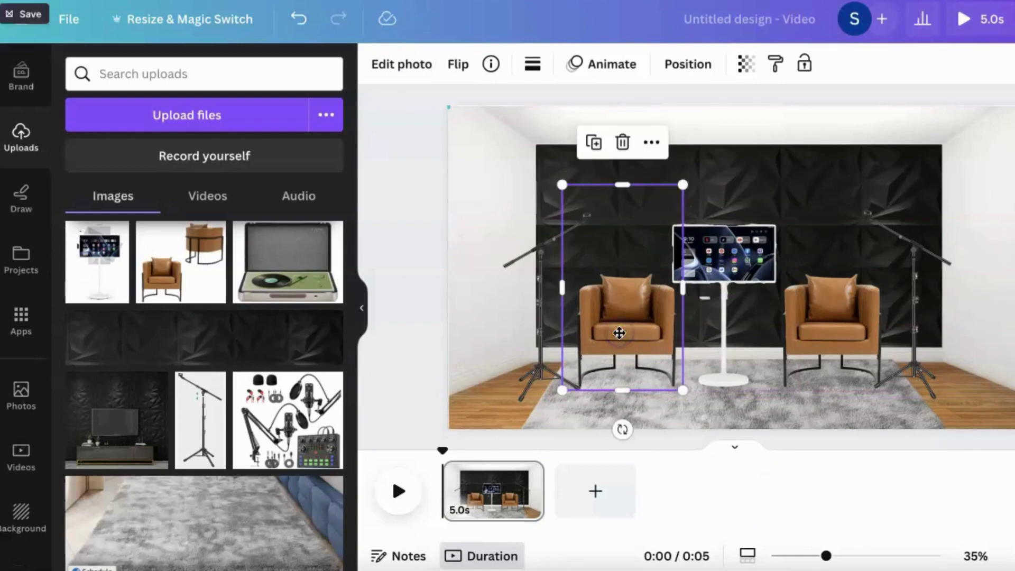
pyautogui.click(721, 282)
pyautogui.moveTo(731, 272); pyautogui.dragTo(730, 269)
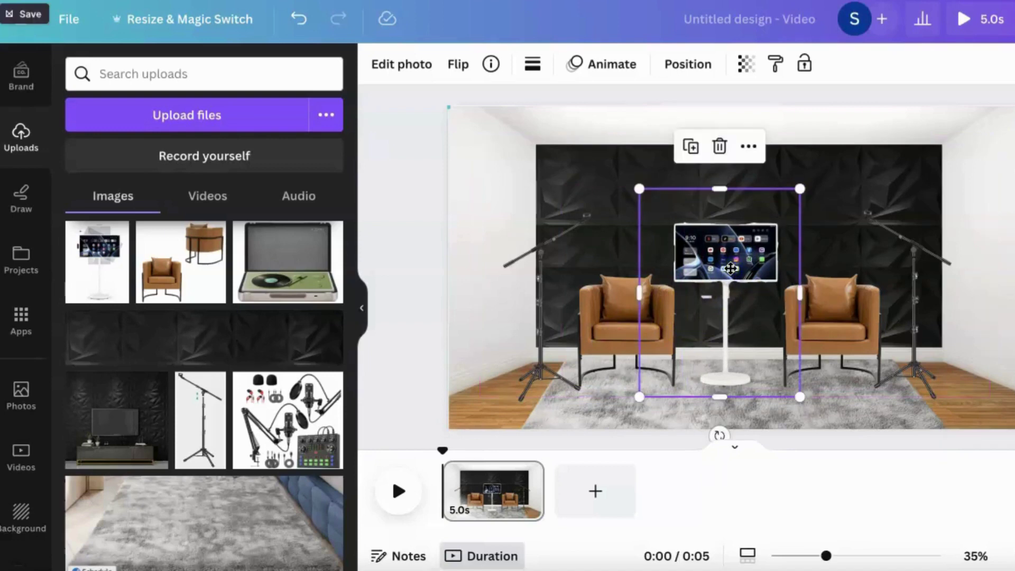
pyautogui.click(986, 323)
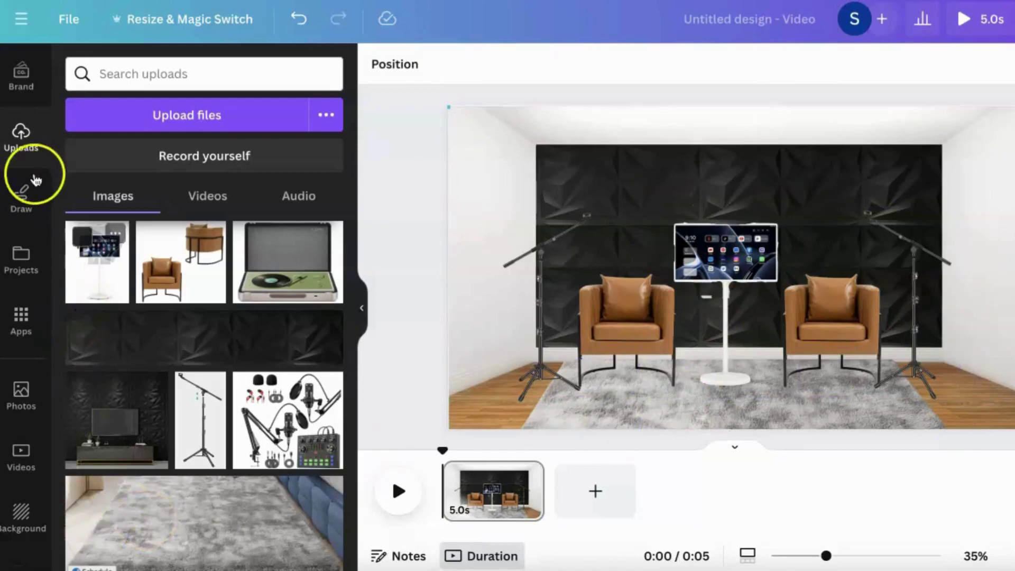
# Step: Search Elements for 'floor lamp' and add the first arched floor lamp graphic
pyautogui.scroll(3, 20, 131)
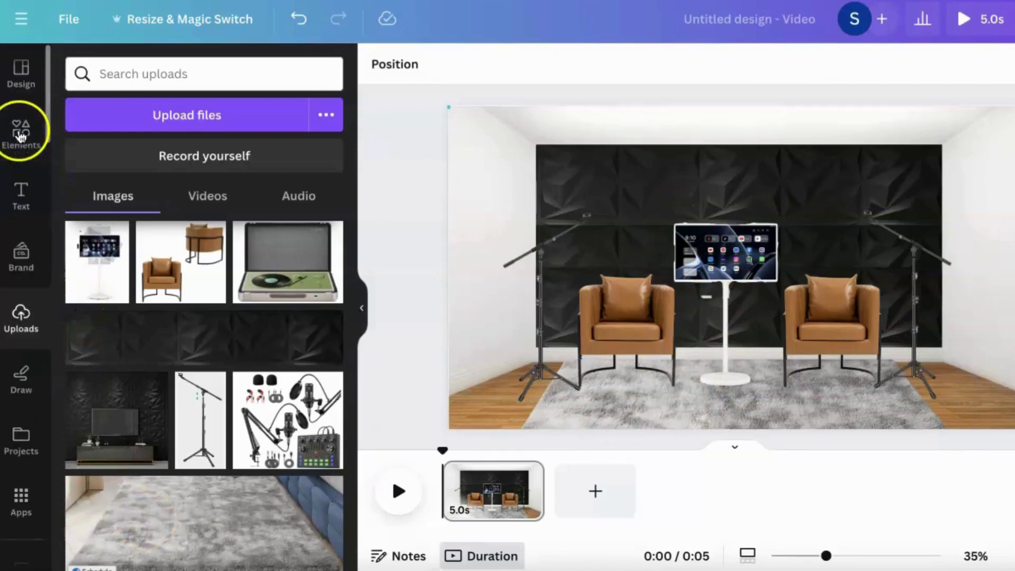
pyautogui.click(21, 132)
pyautogui.click(163, 70)
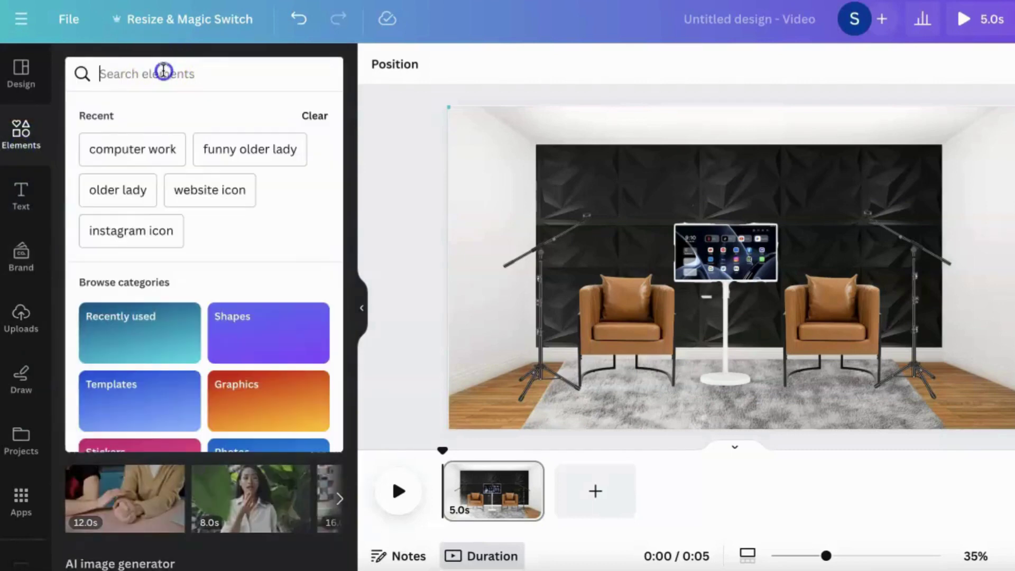
pyautogui.write('floor lla')
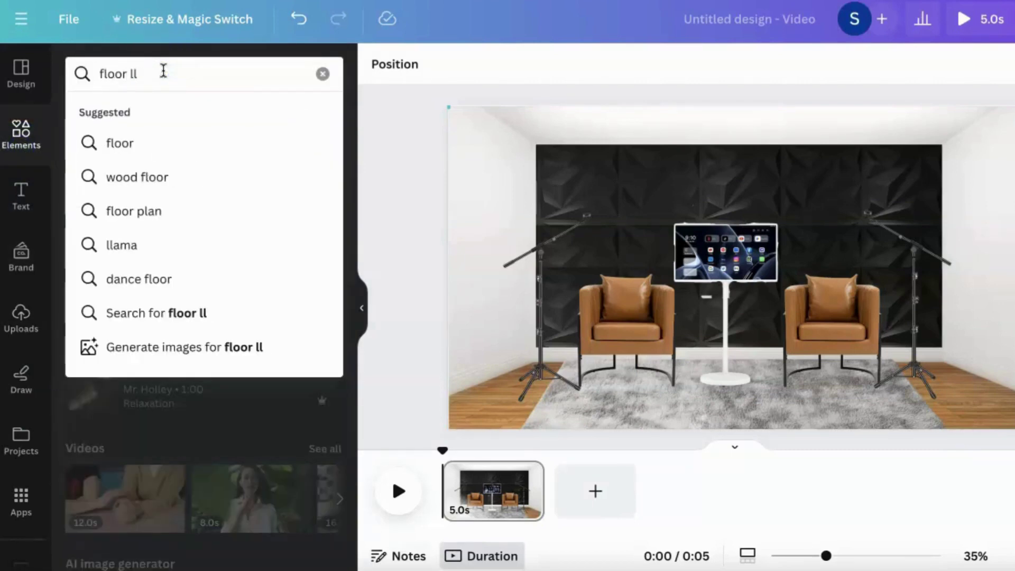
pyautogui.press('BackSpace')
pyautogui.write('amp')
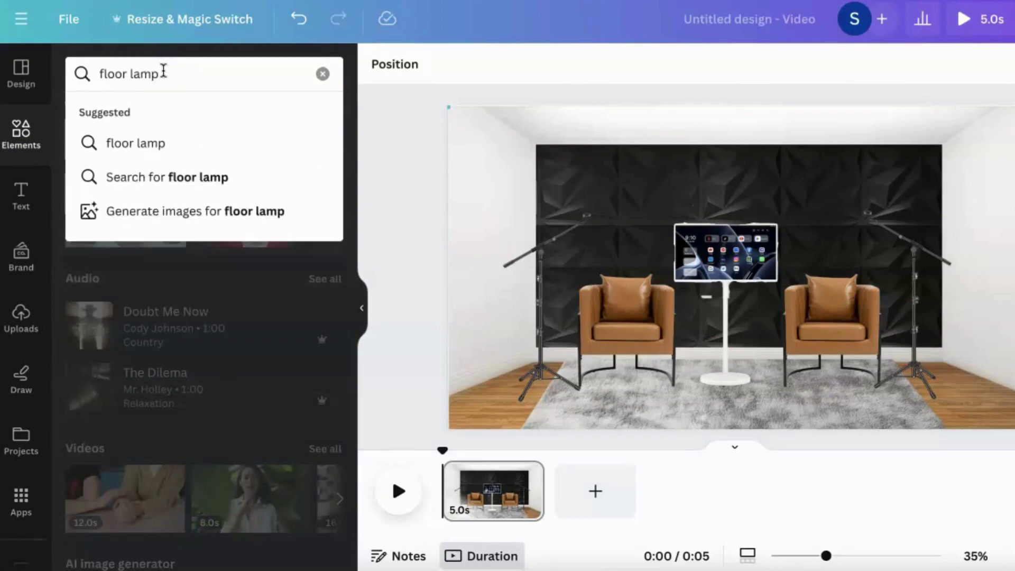
pyautogui.press('Return')
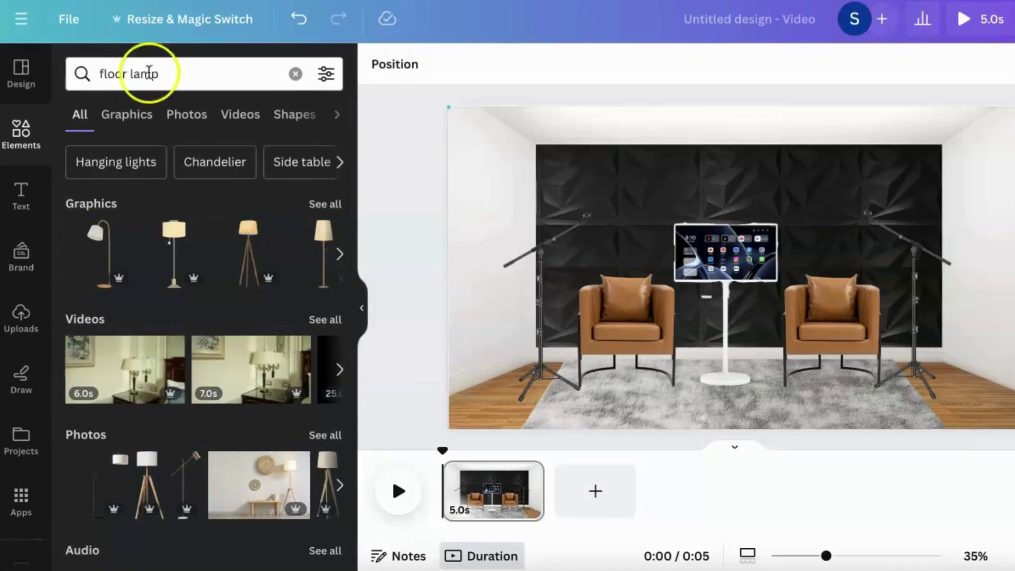
pyautogui.click(106, 237)
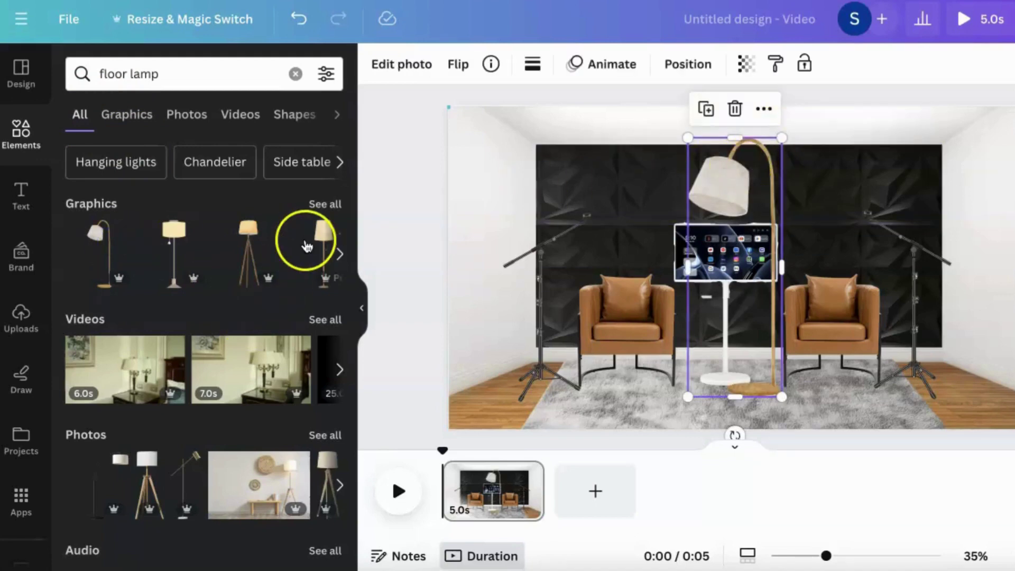
# Step: Filter the floor lamp results to Photos and delete the arched floor lamp
pyautogui.click(101, 437)
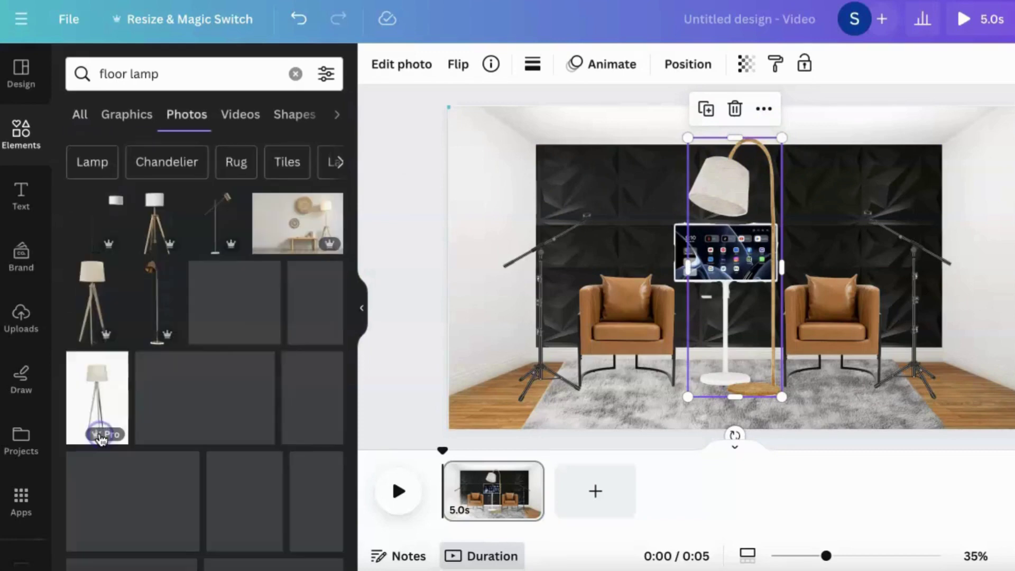
pyautogui.scroll(-3, 204, 421)
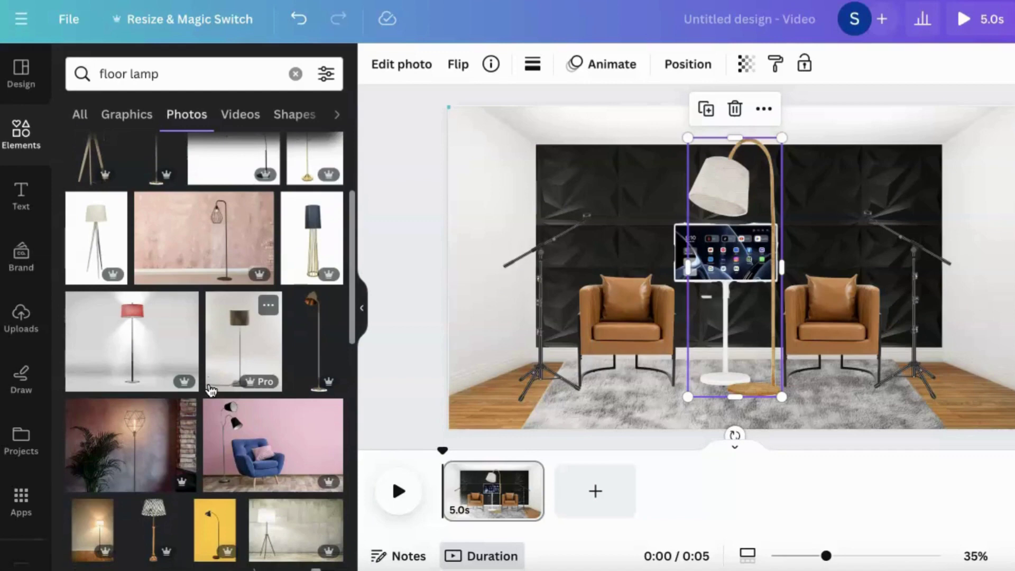
pyautogui.click(230, 368)
pyautogui.moveTo(709, 170); pyautogui.dragTo(776, 170)
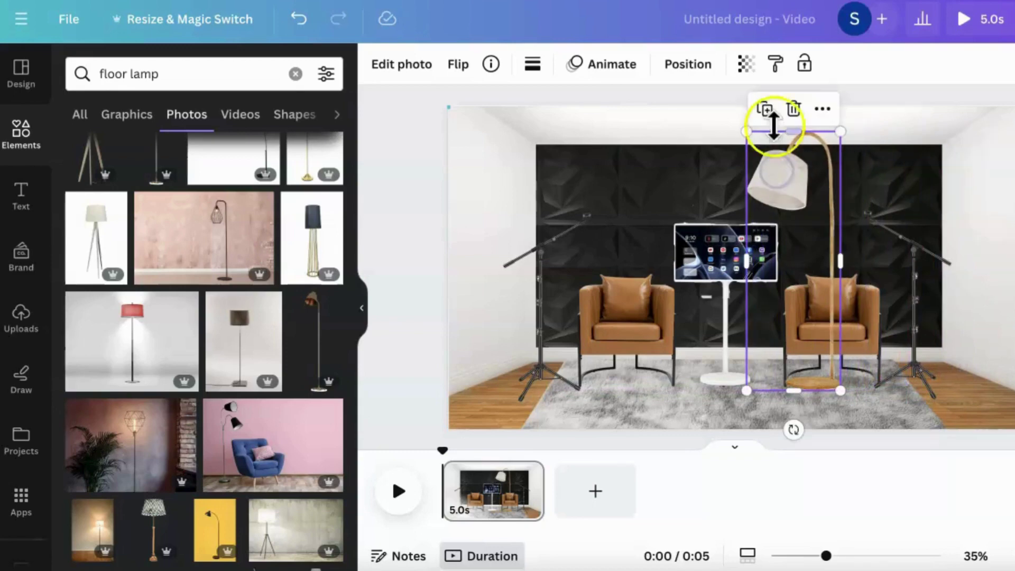
pyautogui.click(790, 109)
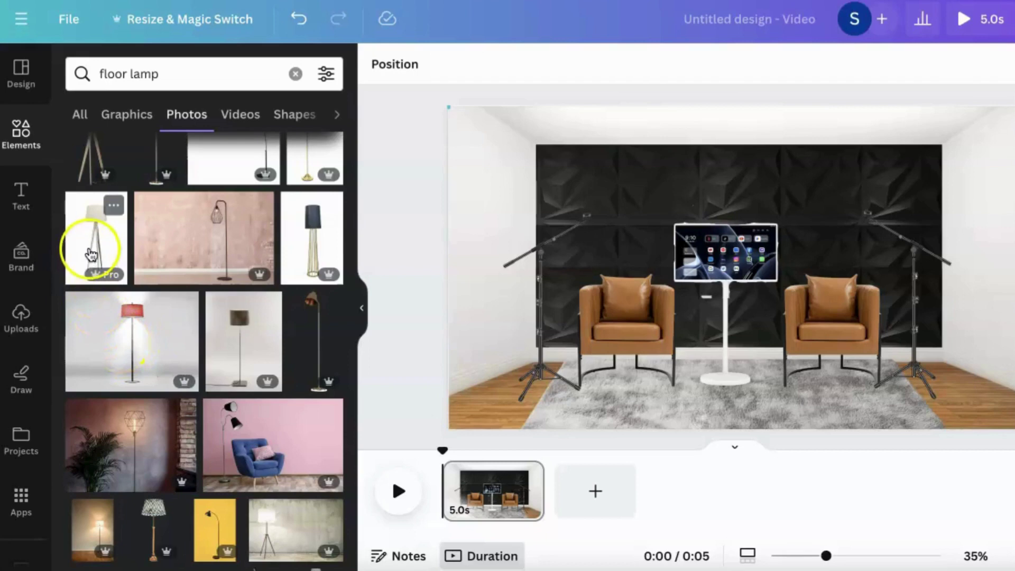
# Step: Add the white tripod floor lamp photo to the centre of the scene
pyautogui.moveTo(91, 256); pyautogui.dragTo(608, 244)
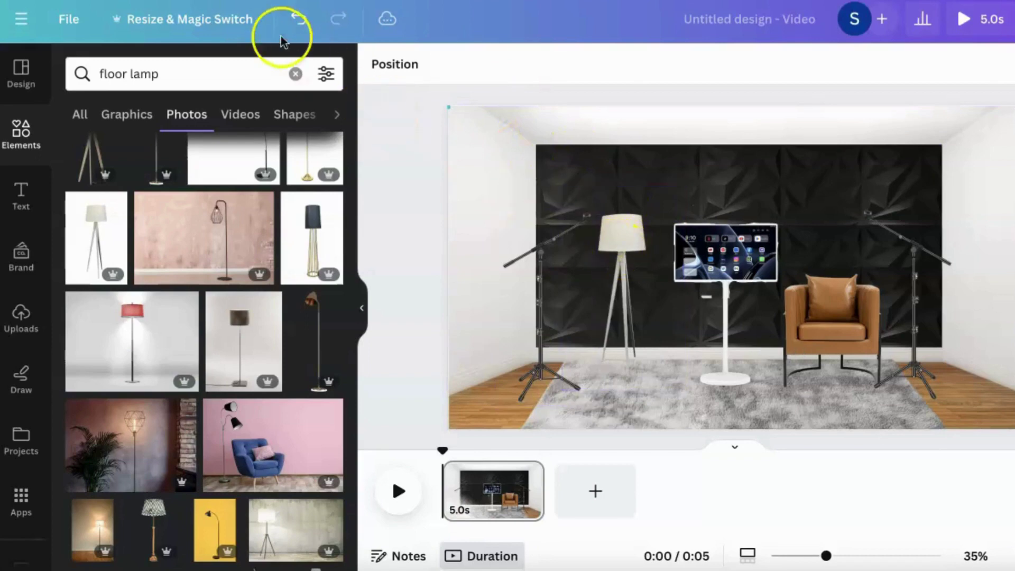
pyautogui.click(297, 24)
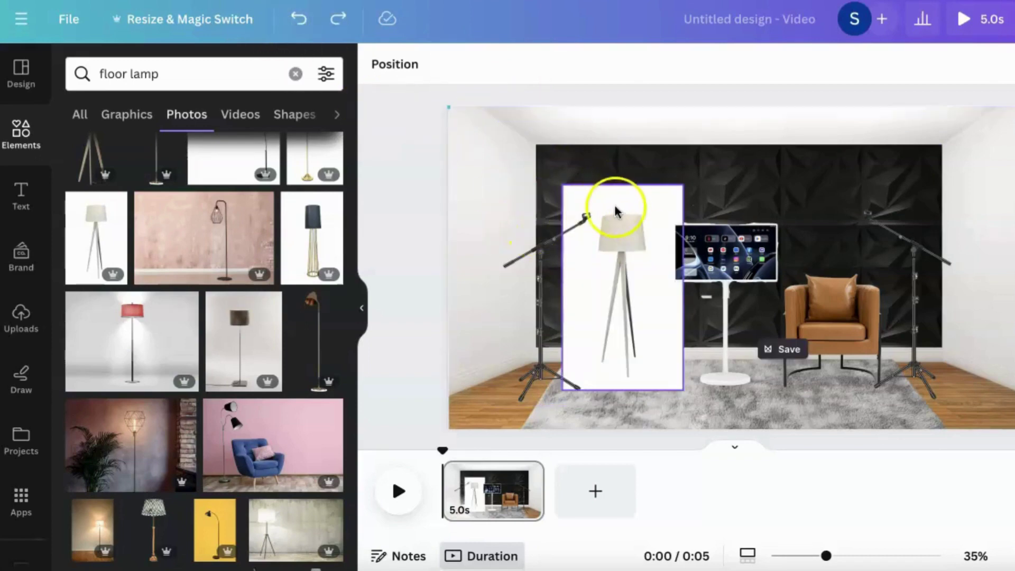
pyautogui.moveTo(618, 203); pyautogui.dragTo(540, 179)
pyautogui.click(297, 22)
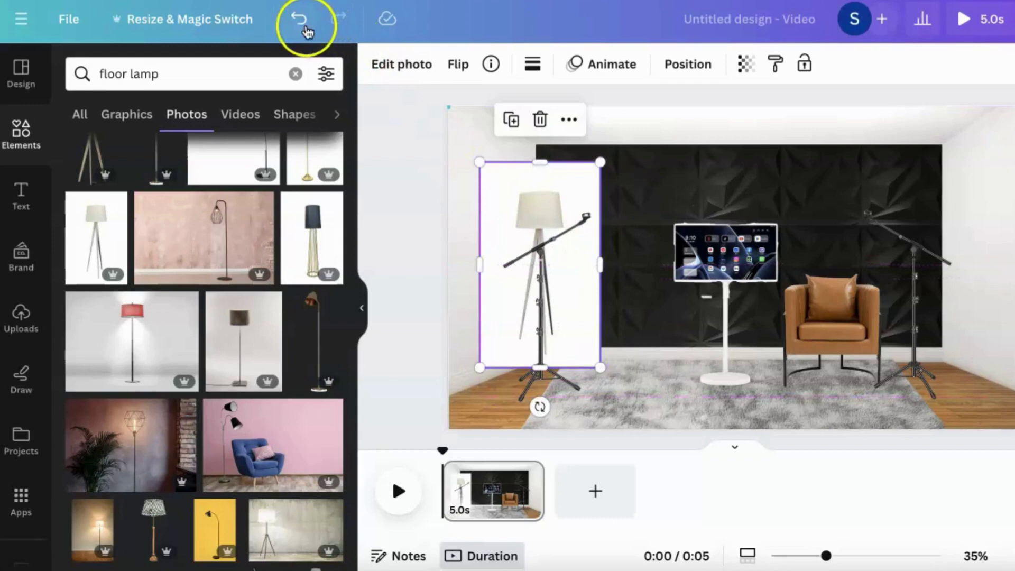
pyautogui.click(293, 23)
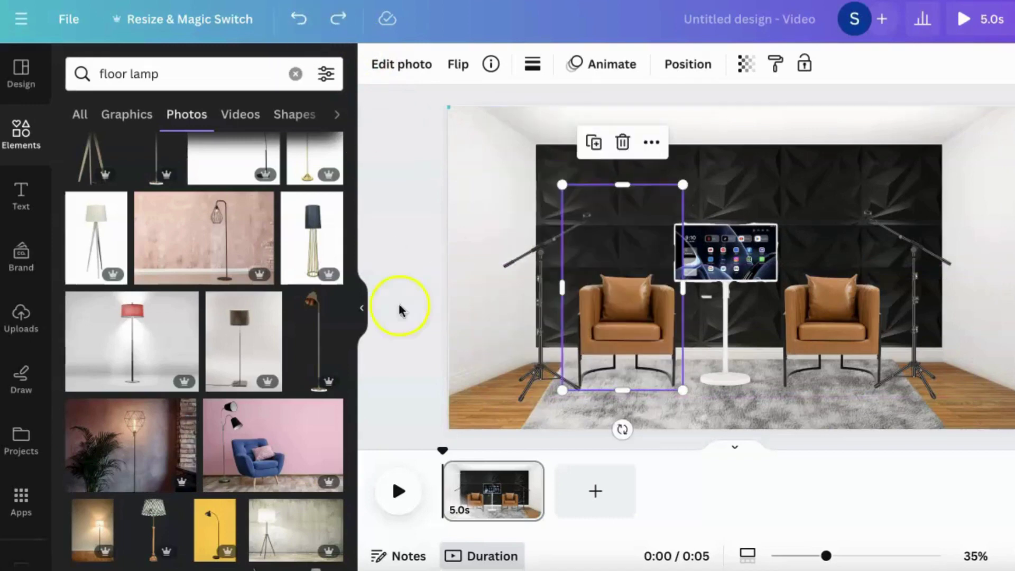
pyautogui.click(103, 249)
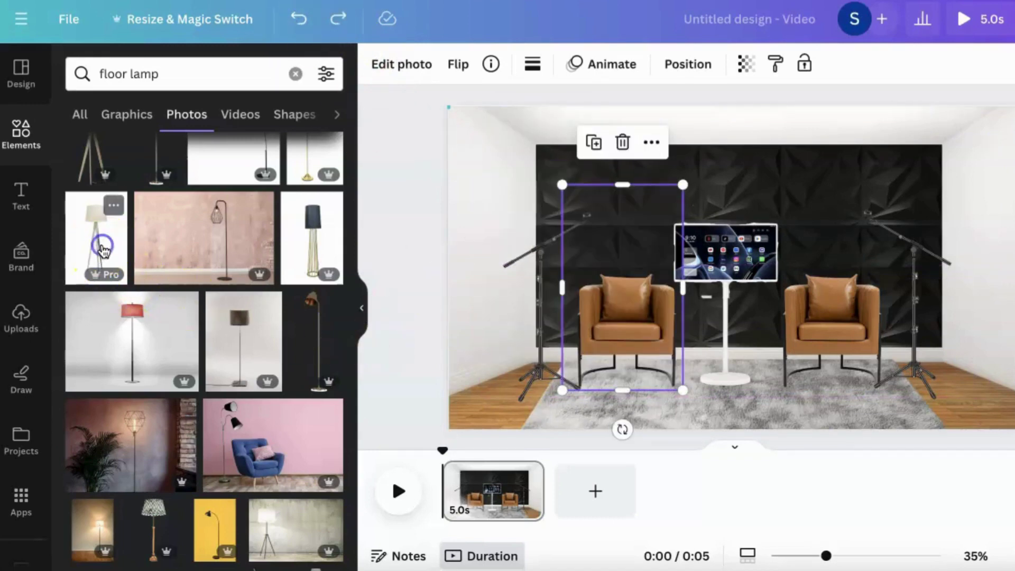
# Step: Remove the tripod lamp photo's white background with BG Remover
pyautogui.click(403, 67)
pyautogui.click(113, 204)
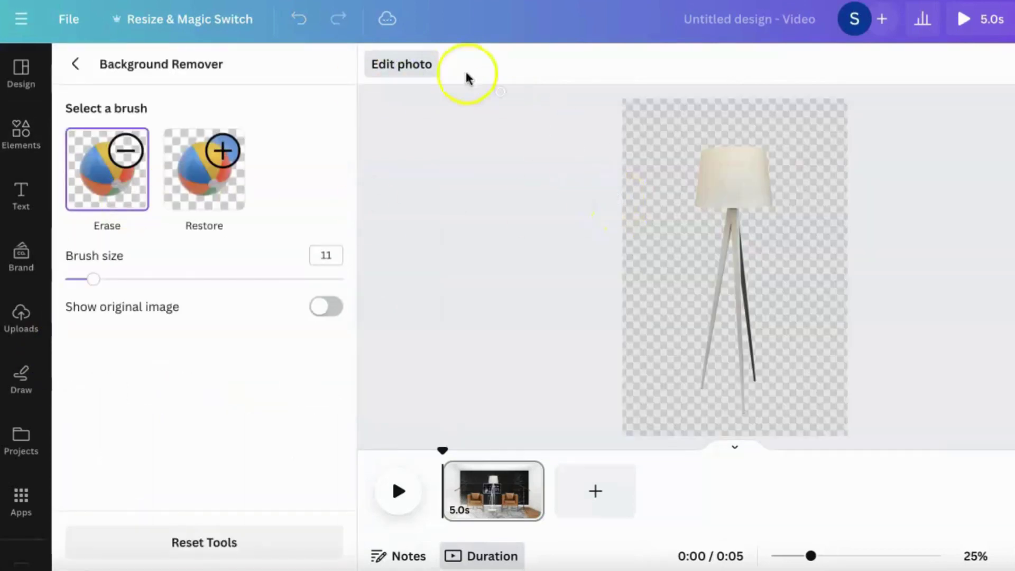
pyautogui.click(407, 66)
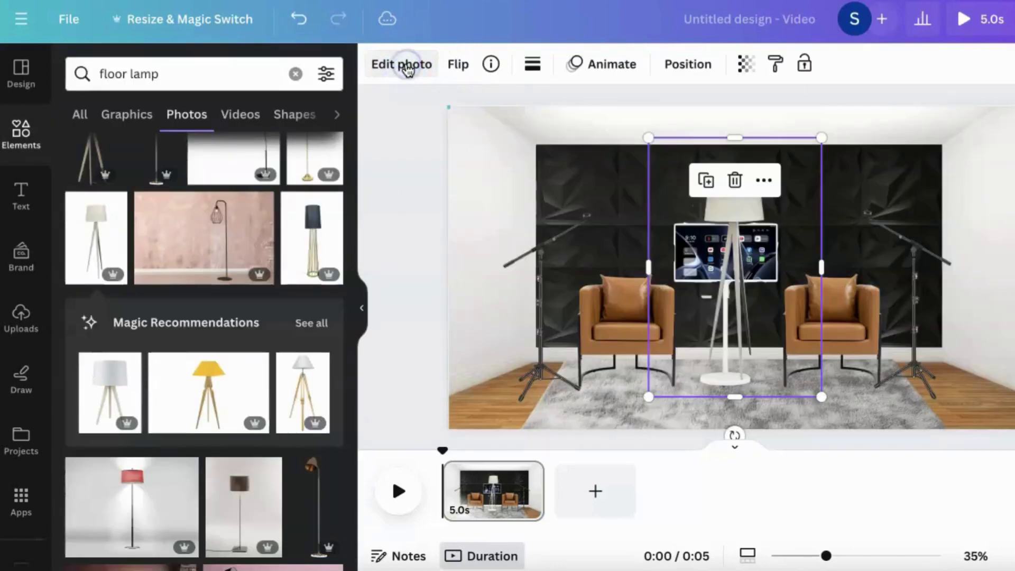
# Step: Crop the lamp's legs, stand it behind the left chair, and duplicate it for the right chair
pyautogui.moveTo(737, 204); pyautogui.dragTo(626, 219)
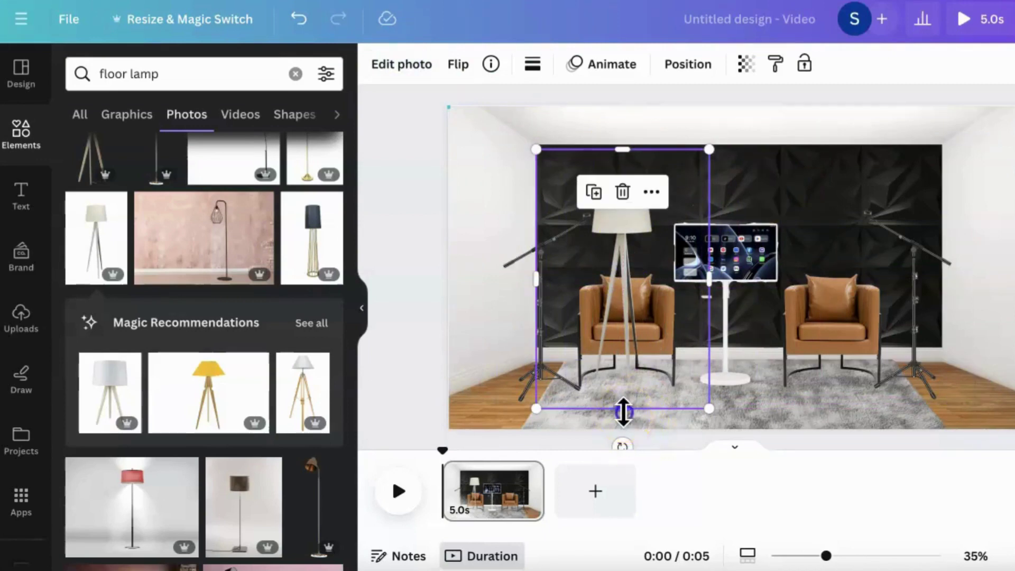
pyautogui.moveTo(623, 411); pyautogui.dragTo(611, 280)
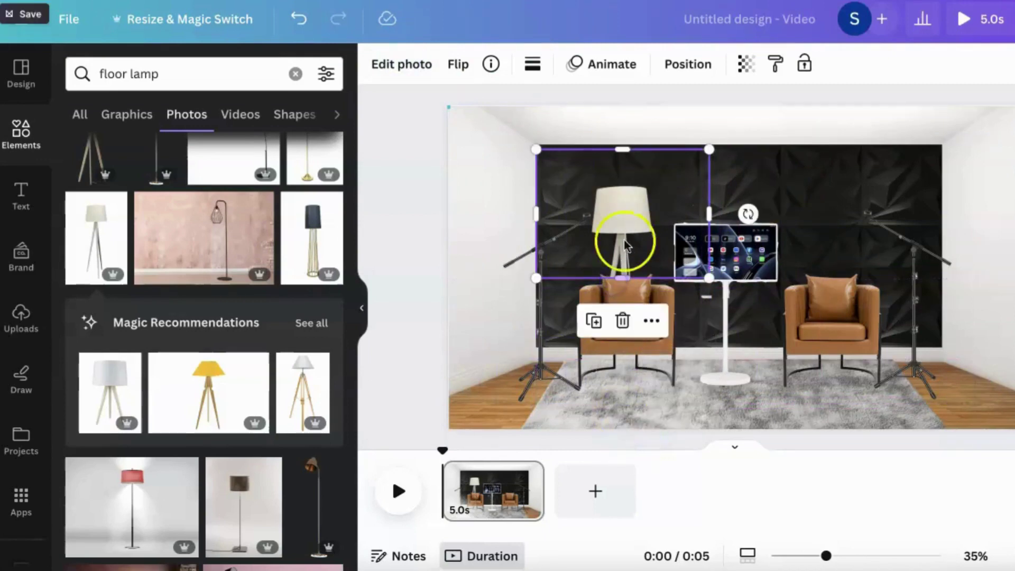
pyautogui.moveTo(623, 218); pyautogui.dragTo(829, 218)
pyautogui.click(592, 319)
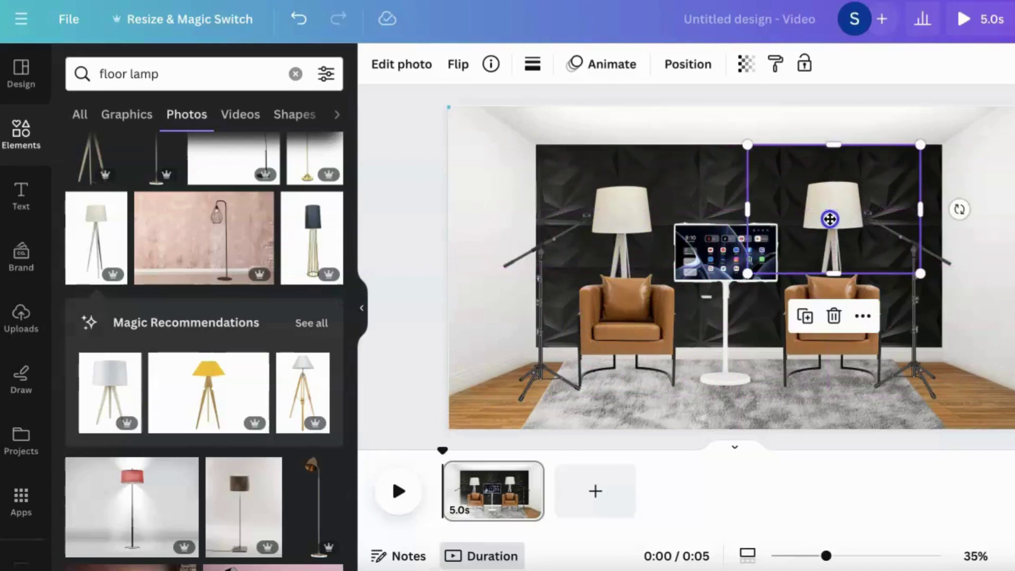
pyautogui.click(1010, 292)
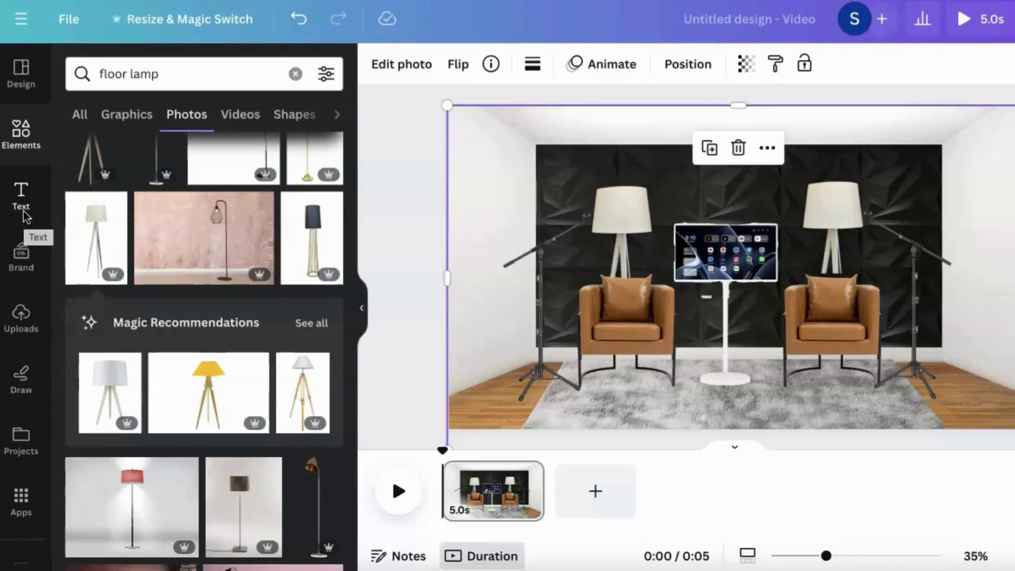
# Step: Add the dark wall-panel image from Uploads and slide it down the room's right edge
pyautogui.click(22, 316)
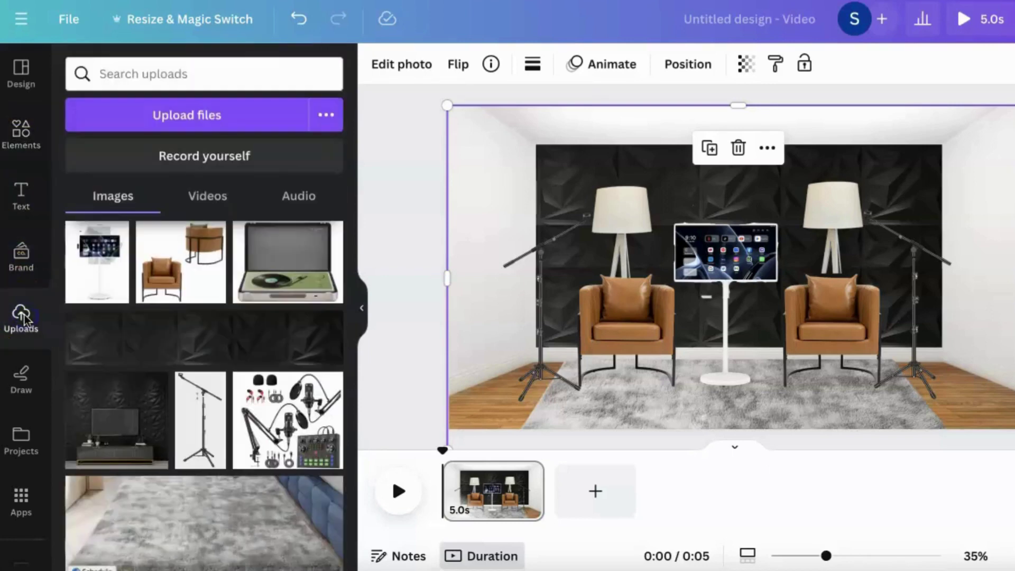
pyautogui.click(114, 344)
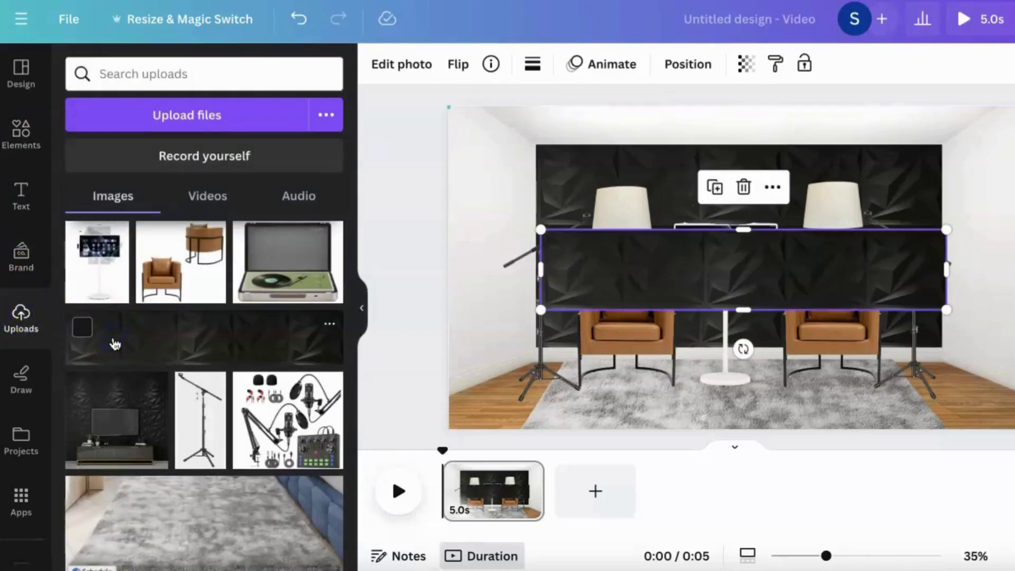
pyautogui.moveTo(750, 258); pyautogui.dragTo(1006, 189)
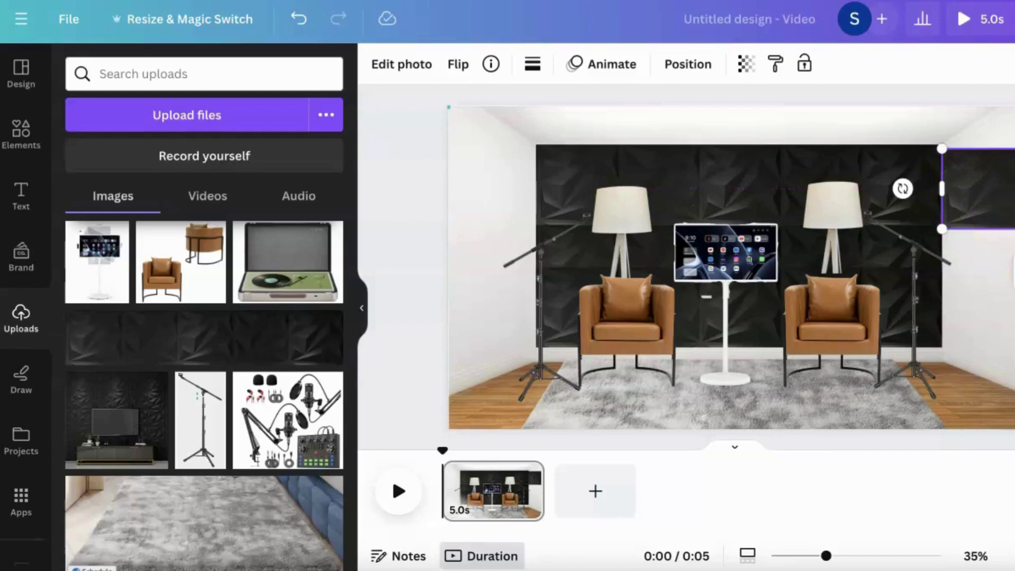
pyautogui.moveTo(991, 195); pyautogui.dragTo(988, 254)
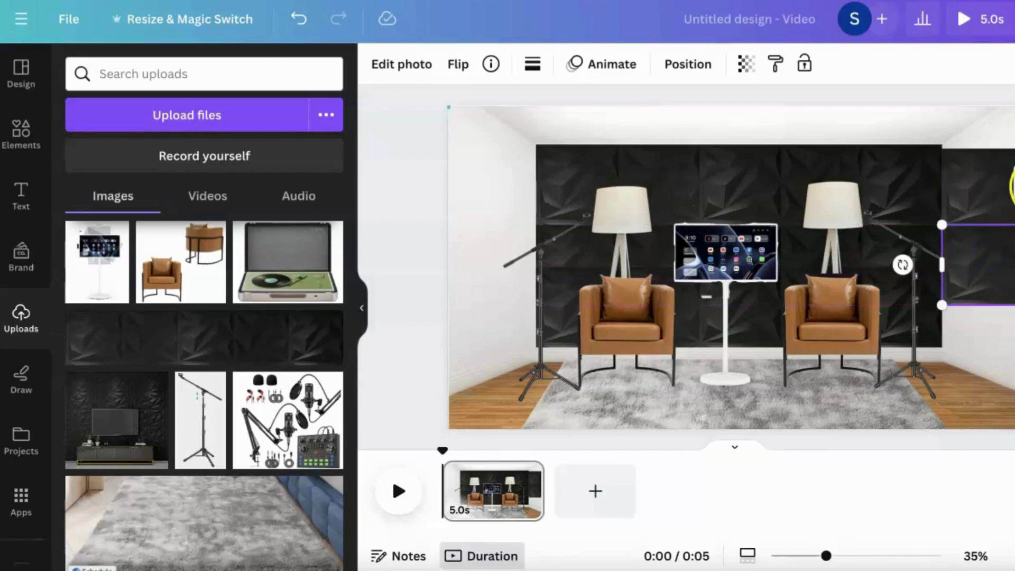
pyautogui.moveTo(991, 249); pyautogui.dragTo(993, 294)
pyautogui.click(999, 169)
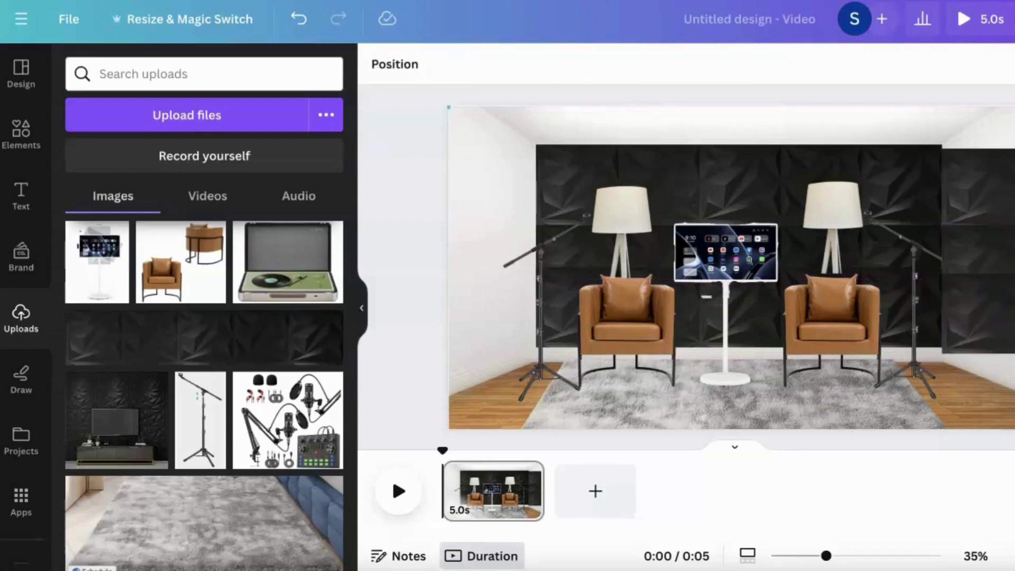
# Step: Drag the stray wall panel piece away from the room's right edge
pyautogui.click(1002, 156)
pyautogui.click(973, 304)
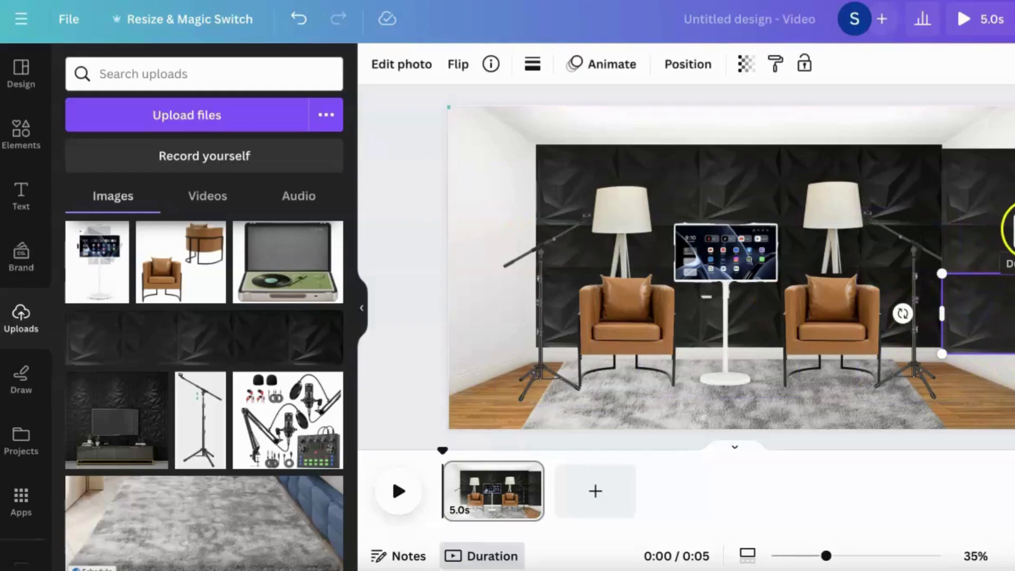
pyautogui.moveTo(973, 310); pyautogui.dragTo(717, 249)
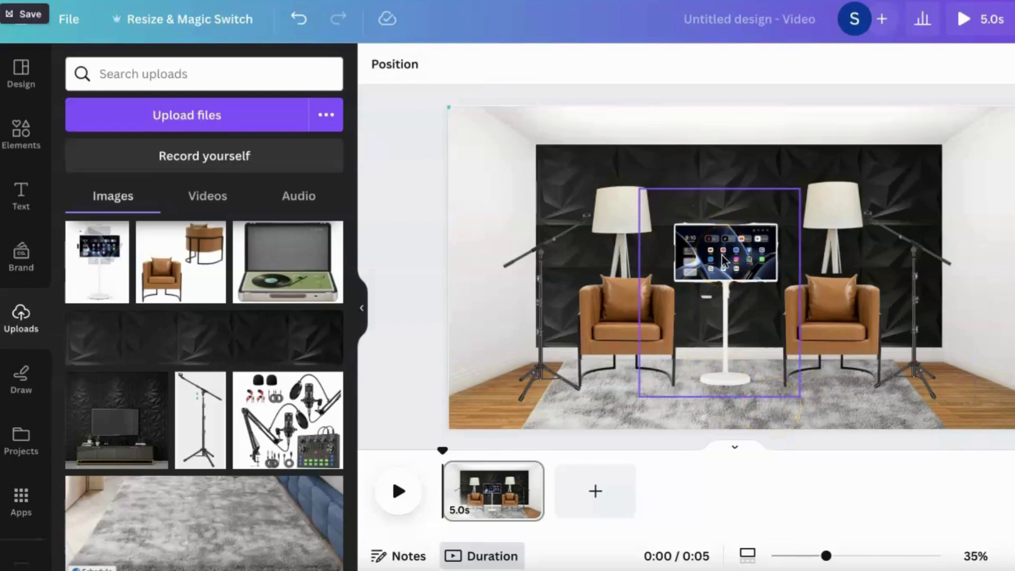
pyautogui.moveTo(722, 255); pyautogui.dragTo(728, 253)
pyautogui.moveTo(729, 253); pyautogui.dragTo(715, 267)
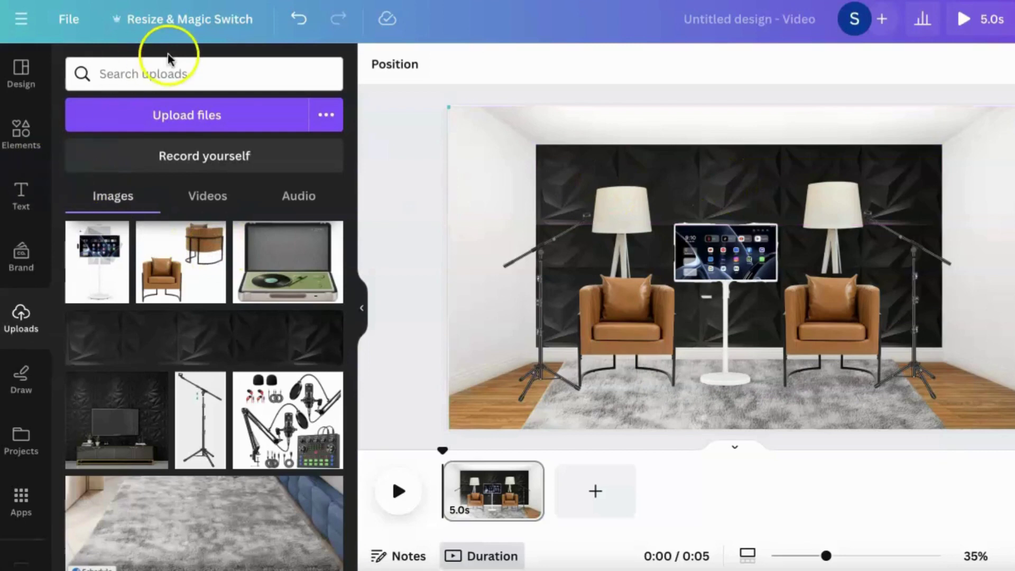
# Step: Replace the 'floor lamp' search in Elements with 'signs'
pyautogui.click(21, 129)
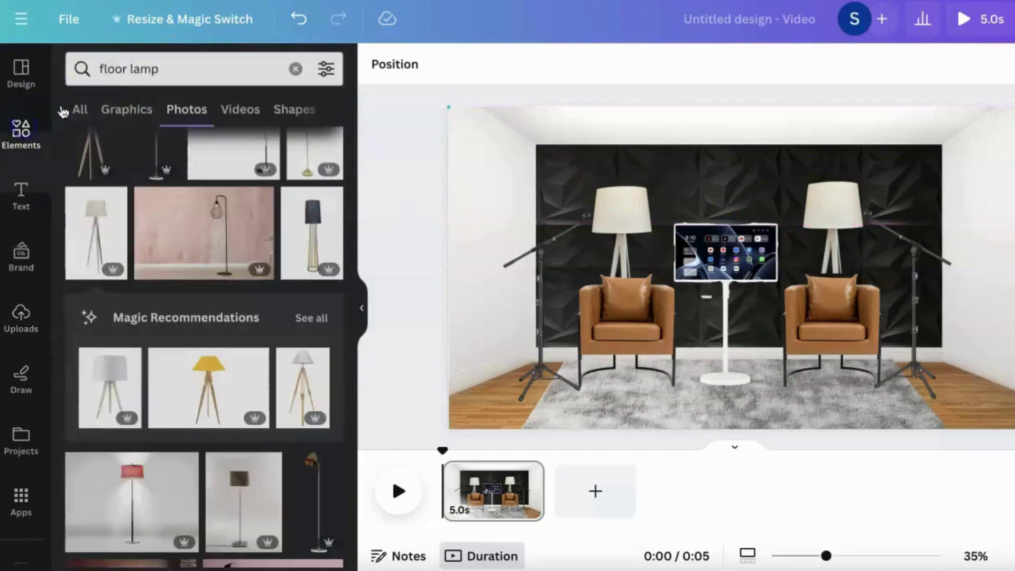
pyautogui.click(107, 73)
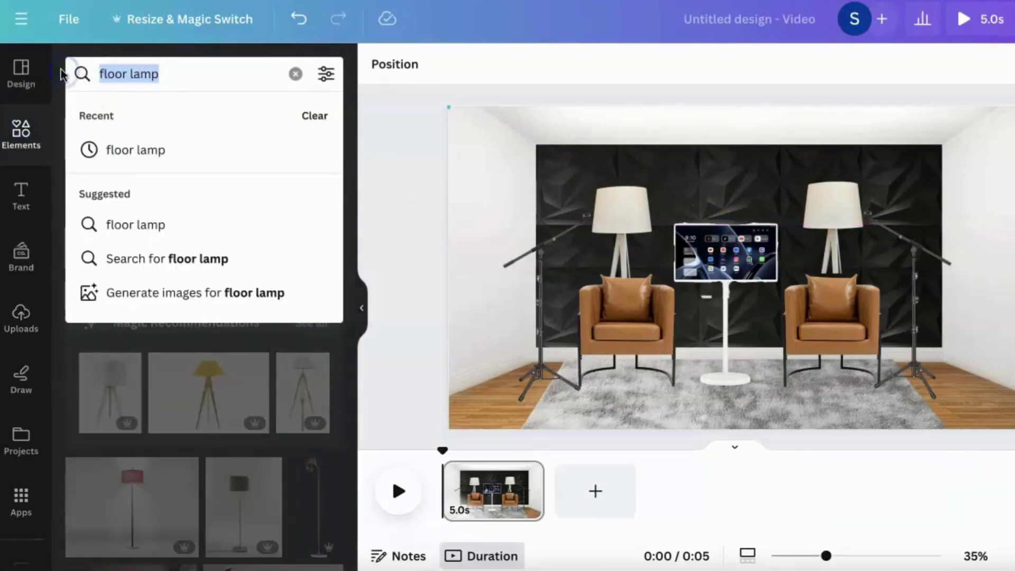
pyautogui.write('siiign')
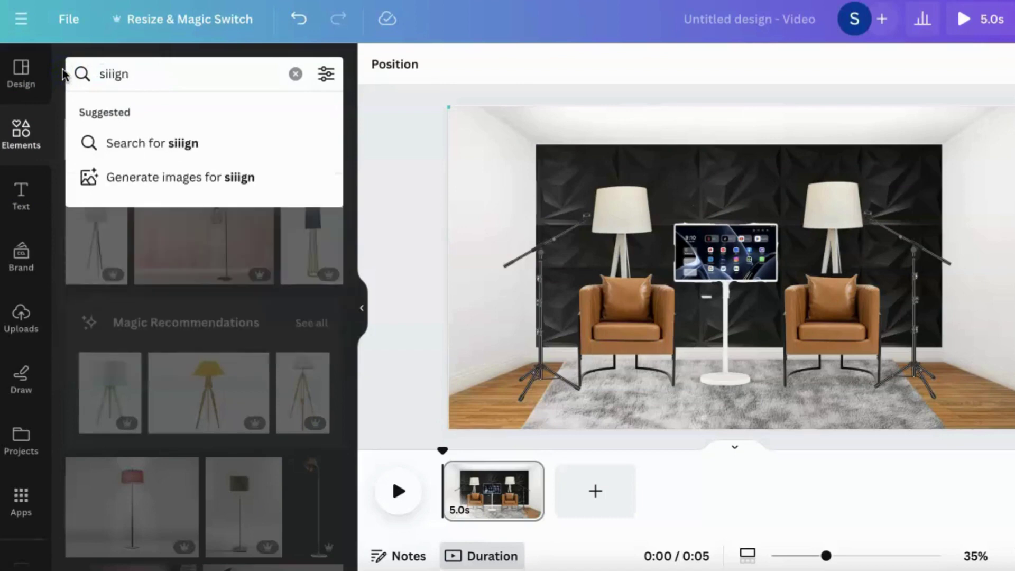
pyautogui.press('BackSpace')
pyautogui.press('BackSpace')
pyautogui.press('BackSpace')
pyautogui.write('gn')
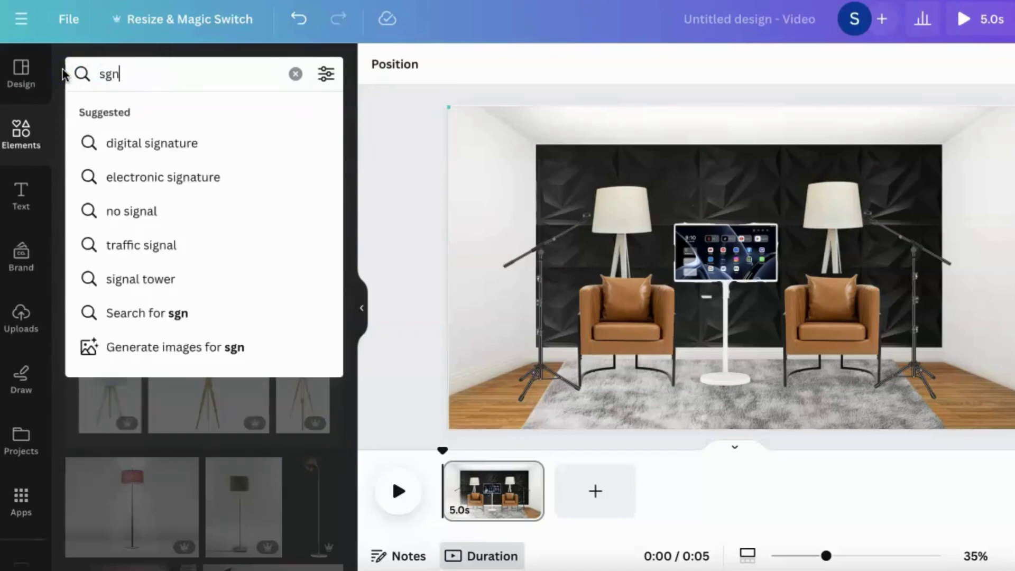
pyautogui.write('s')
pyautogui.press('BackSpace')
pyautogui.press('BackSpace')
pyautogui.press('BackSpace')
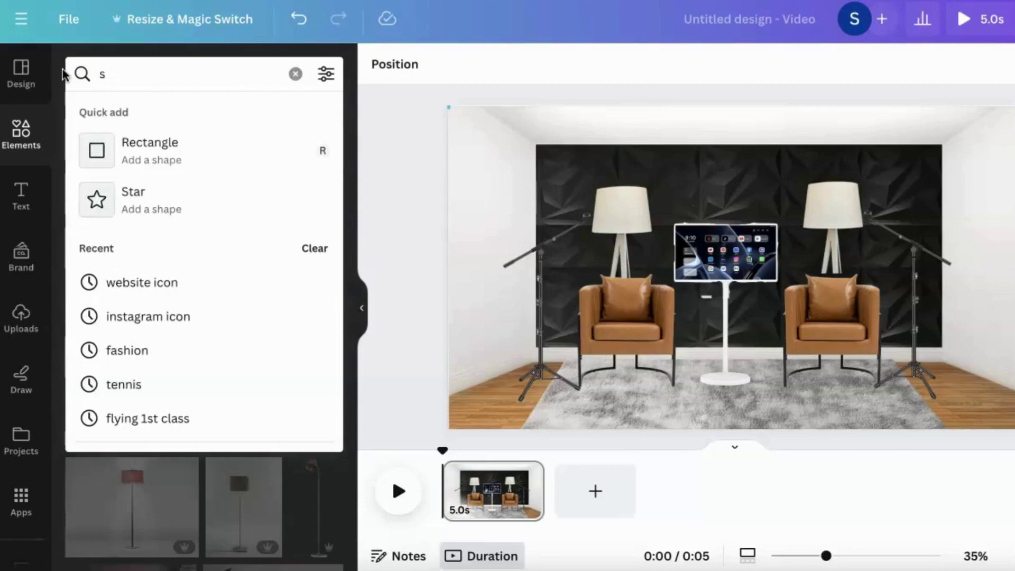
pyautogui.write('igns')
pyautogui.press('Return')
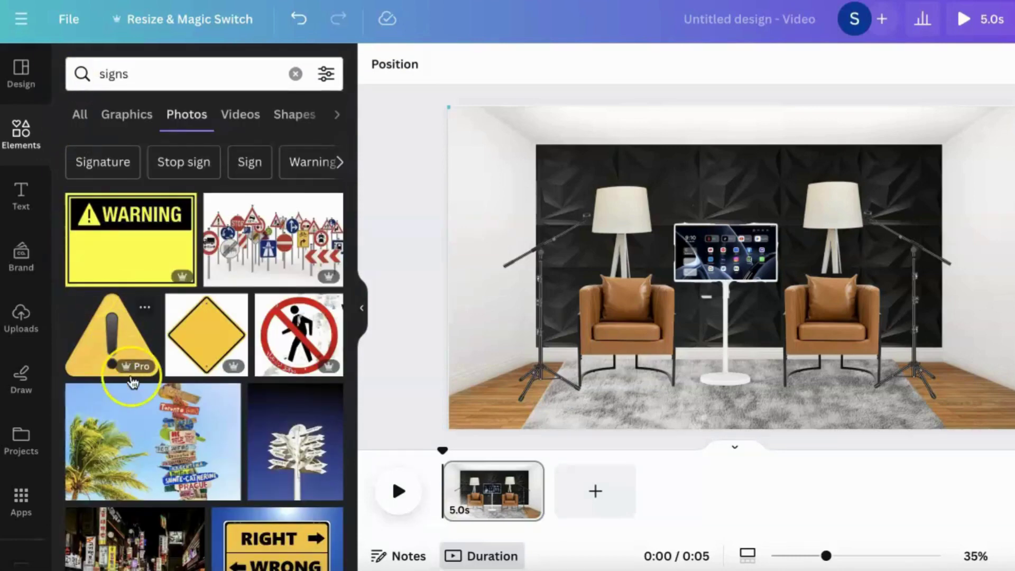
# Step: Refine the search to 'neon signs' to list neon sign photos
pyautogui.scroll(-4, 135, 377)
pyautogui.scroll(-8, 132, 381)
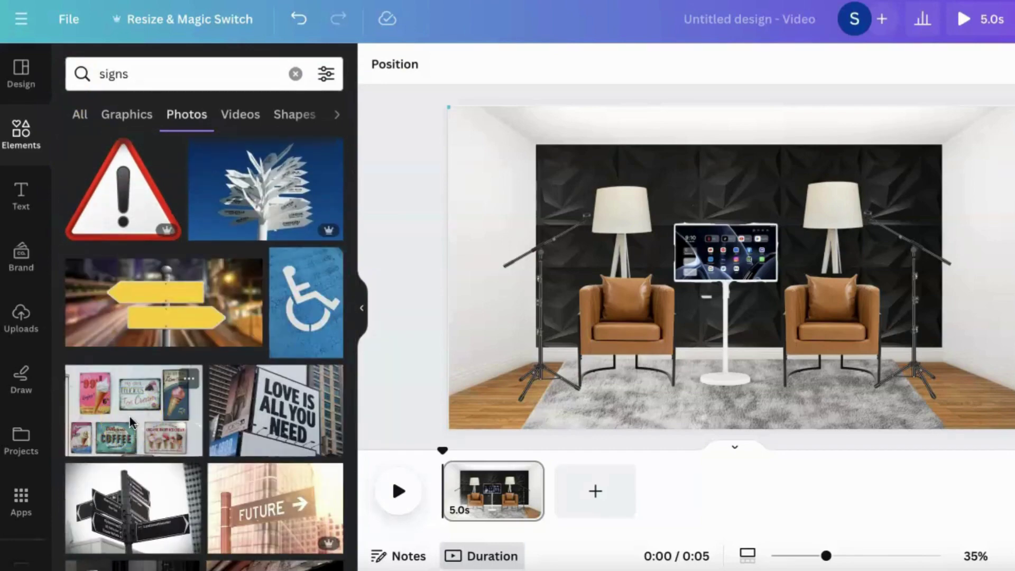
pyautogui.click(100, 73)
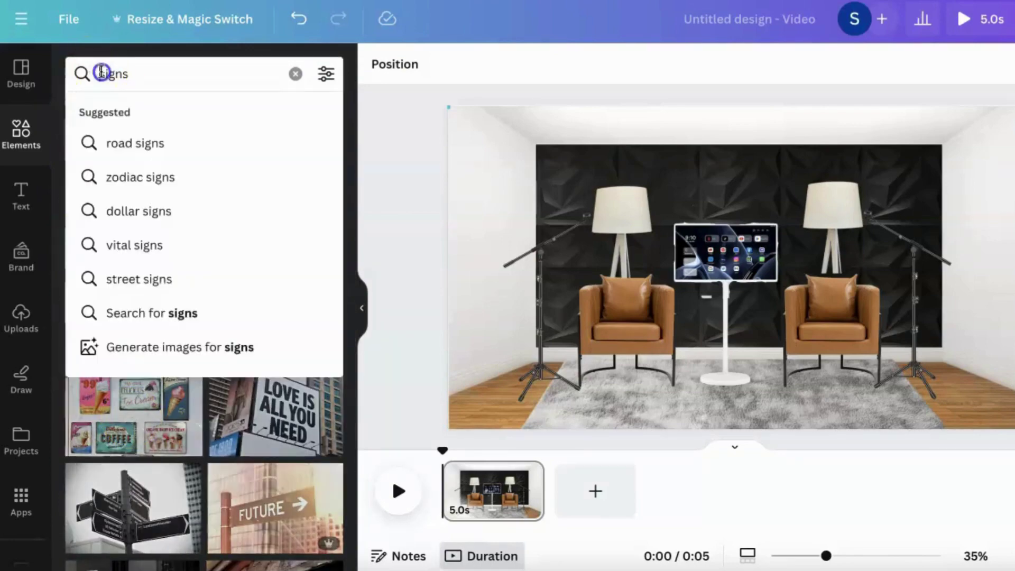
pyautogui.write('neon')
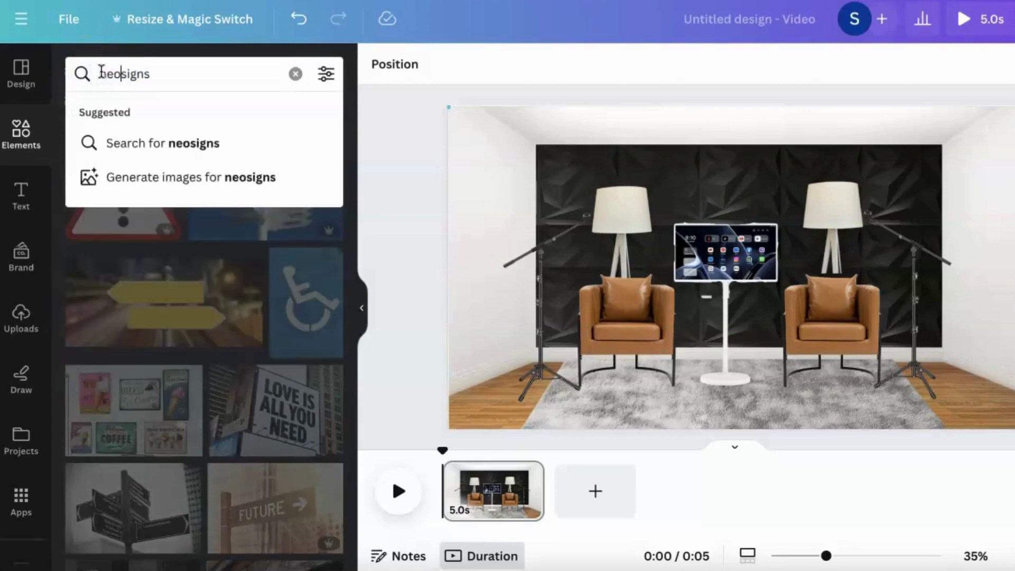
pyautogui.press('Return')
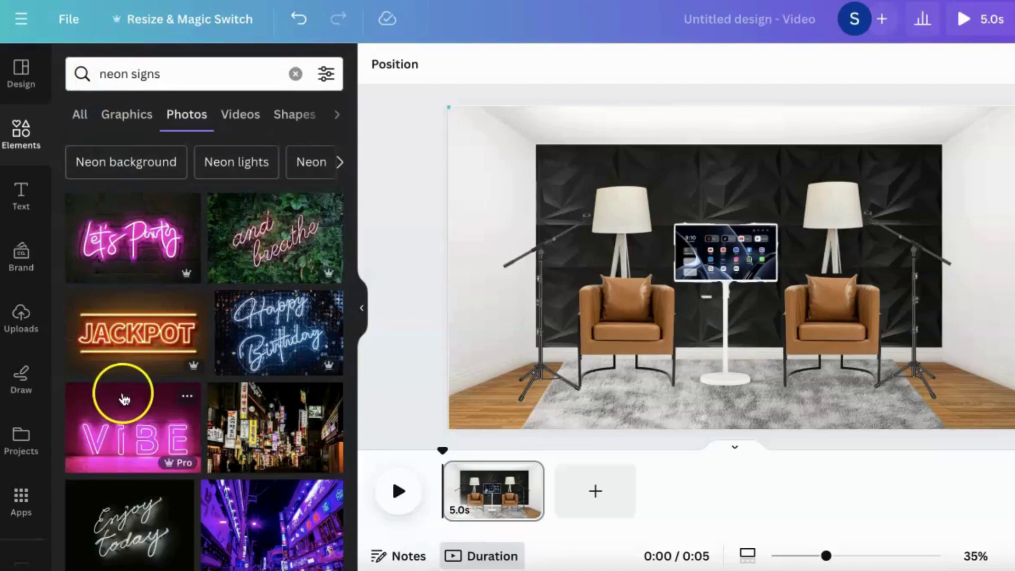
# Step: Add the pink VIBE neon photo and remove its background with BG Remover
pyautogui.moveTo(121, 442); pyautogui.dragTo(699, 205)
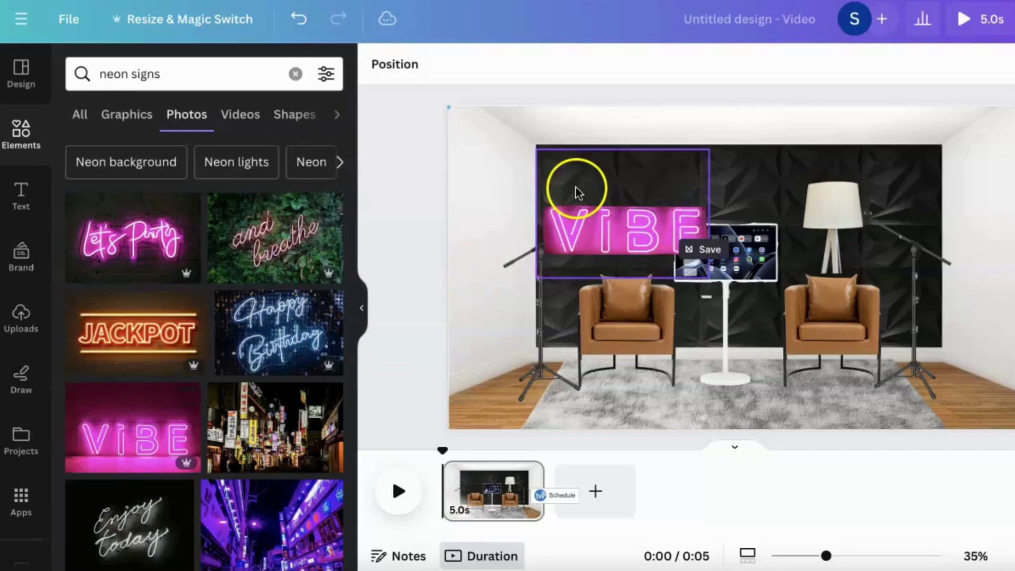
pyautogui.click(635, 220)
pyautogui.moveTo(635, 221); pyautogui.dragTo(731, 169)
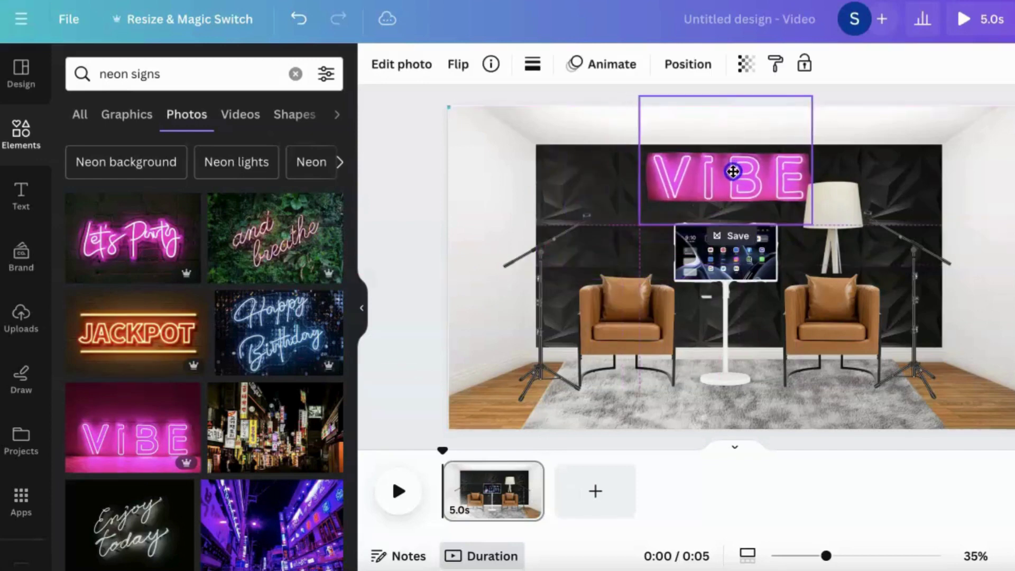
pyautogui.moveTo(732, 172); pyautogui.dragTo(734, 173)
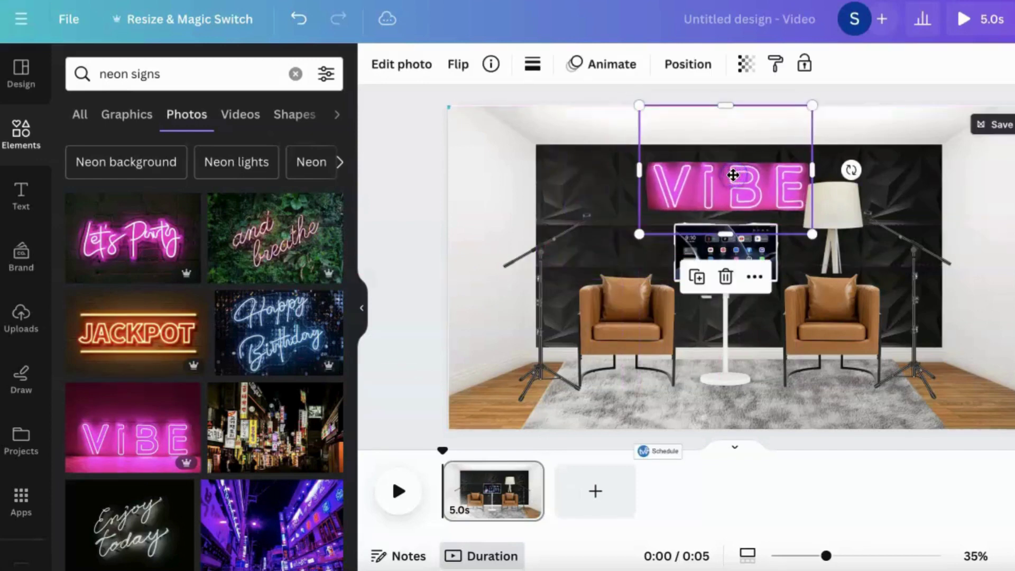
pyautogui.click(298, 19)
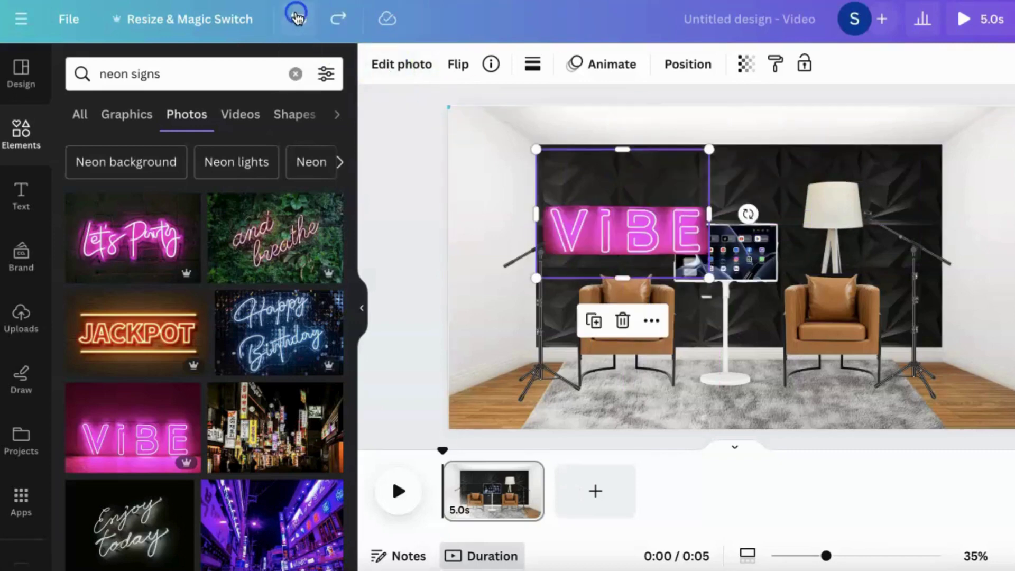
pyautogui.click(298, 19)
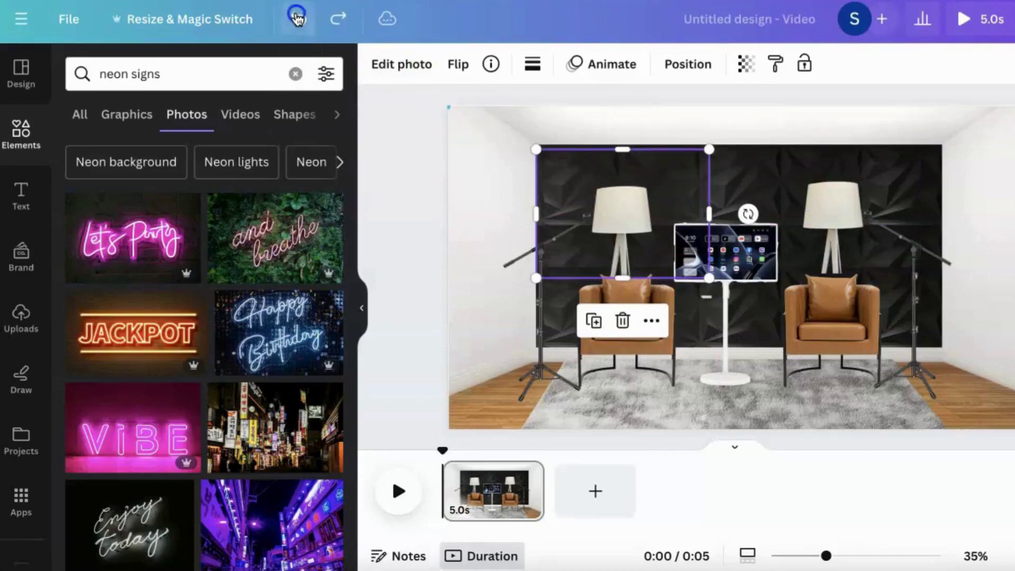
pyautogui.click(133, 436)
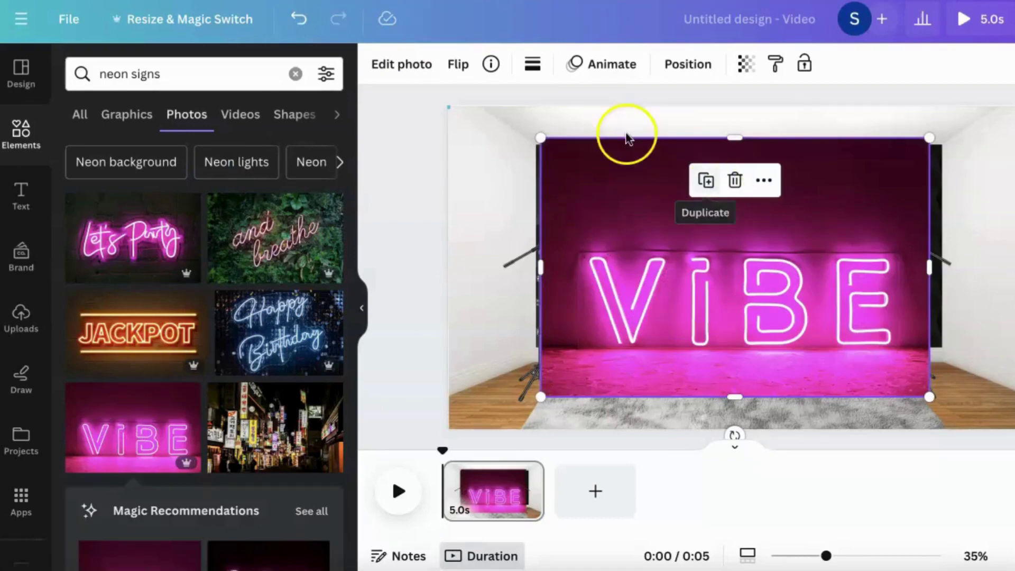
pyautogui.click(415, 66)
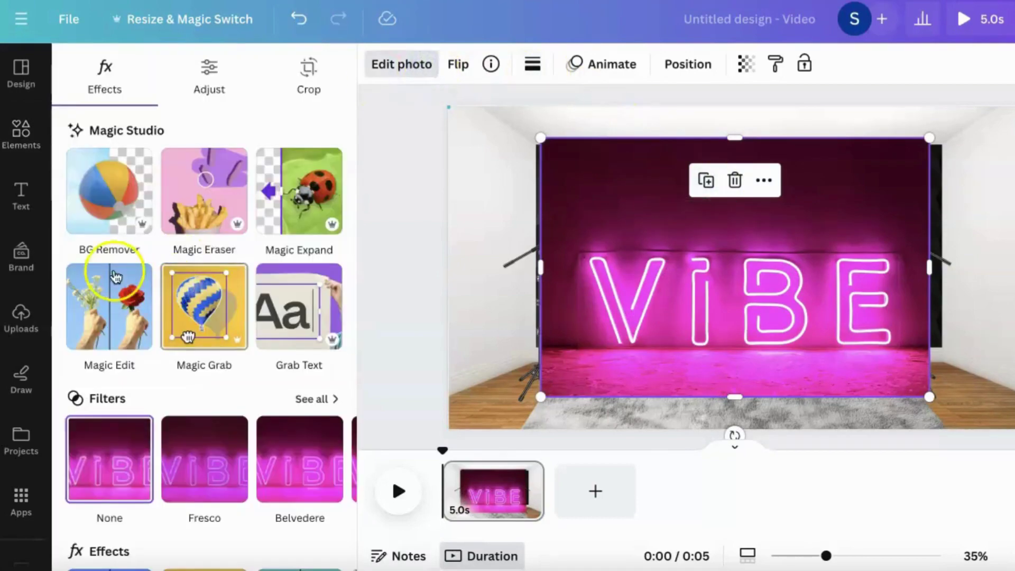
pyautogui.click(109, 193)
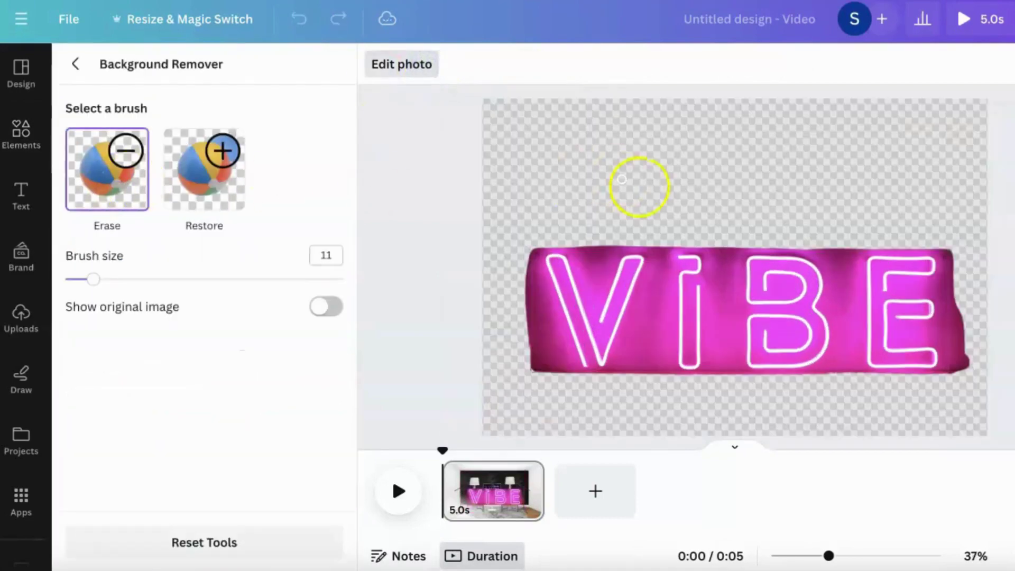
pyautogui.click(401, 64)
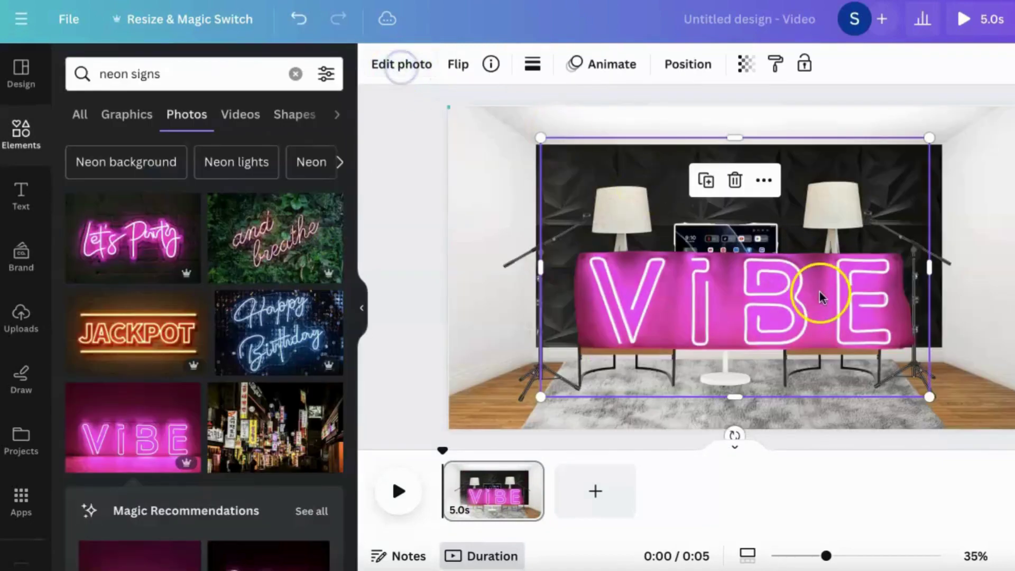
# Step: Shrink the VIBE sign and place it high on the back wall above the monitor
pyautogui.moveTo(821, 298); pyautogui.dragTo(751, 218)
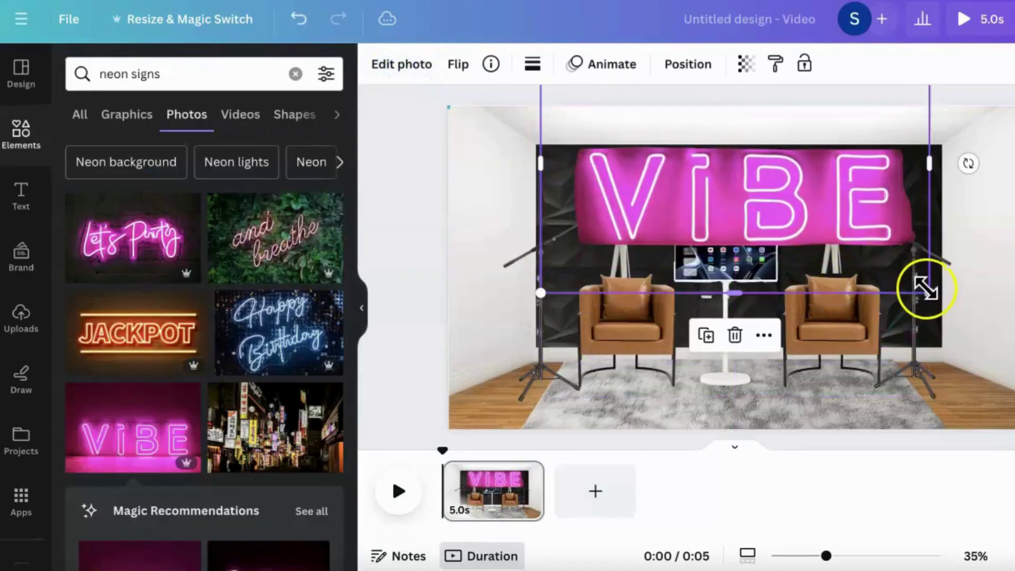
pyautogui.moveTo(925, 289); pyautogui.dragTo(703, 198)
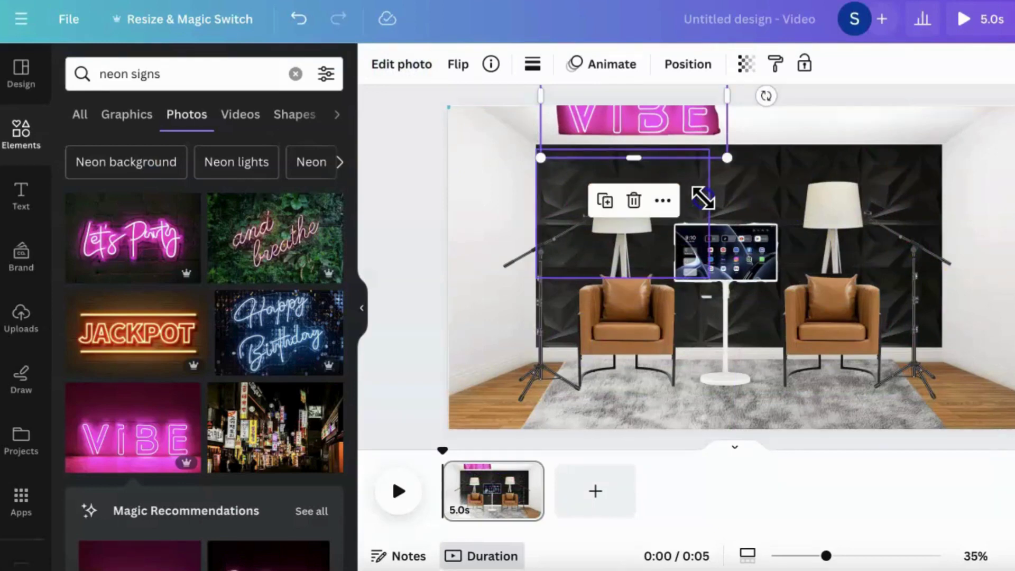
pyautogui.moveTo(664, 129); pyautogui.dragTo(750, 200)
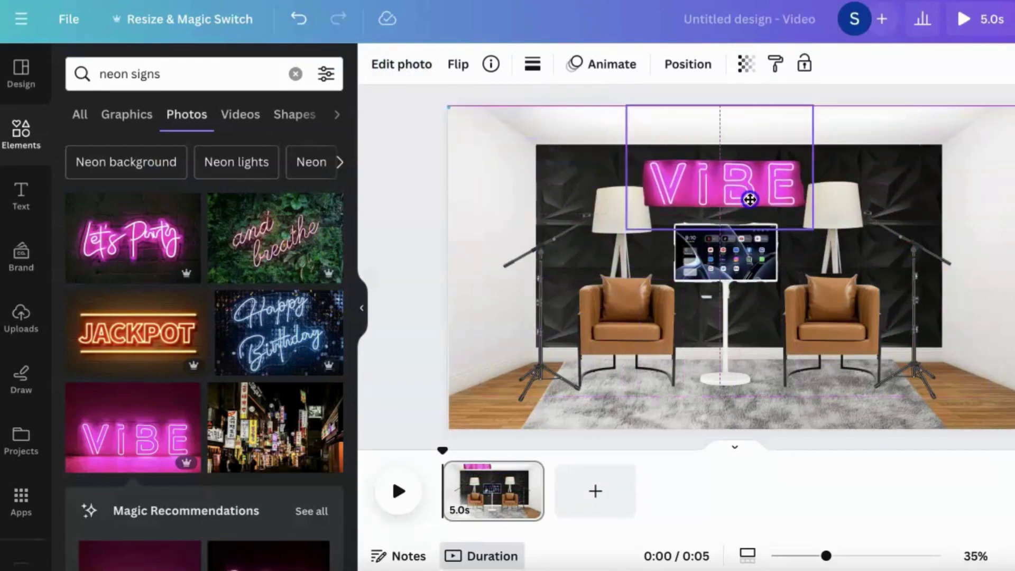
pyautogui.moveTo(810, 230); pyautogui.dragTo(743, 208)
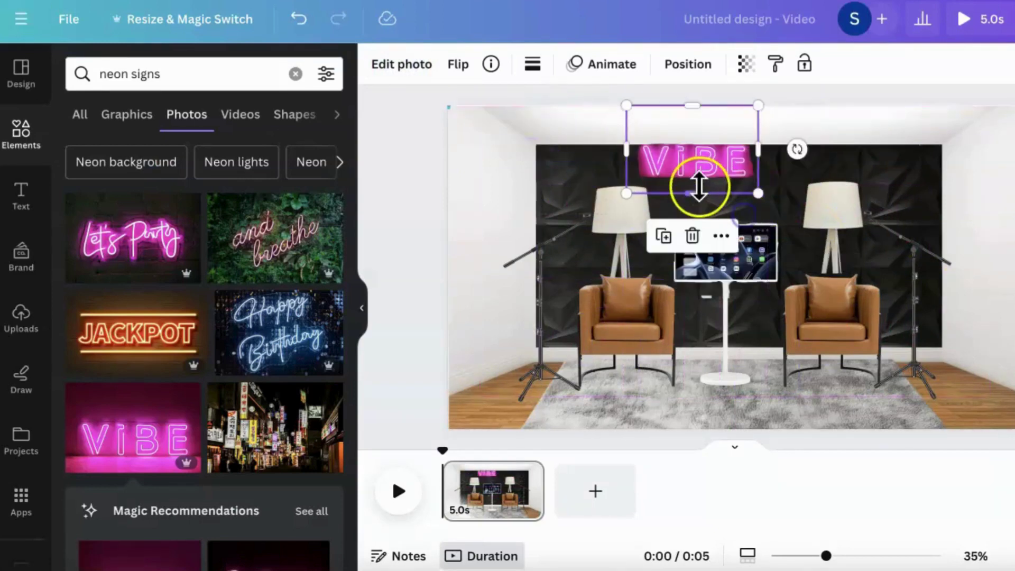
pyautogui.moveTo(698, 163); pyautogui.dragTo(730, 191)
pyautogui.press('Escape')
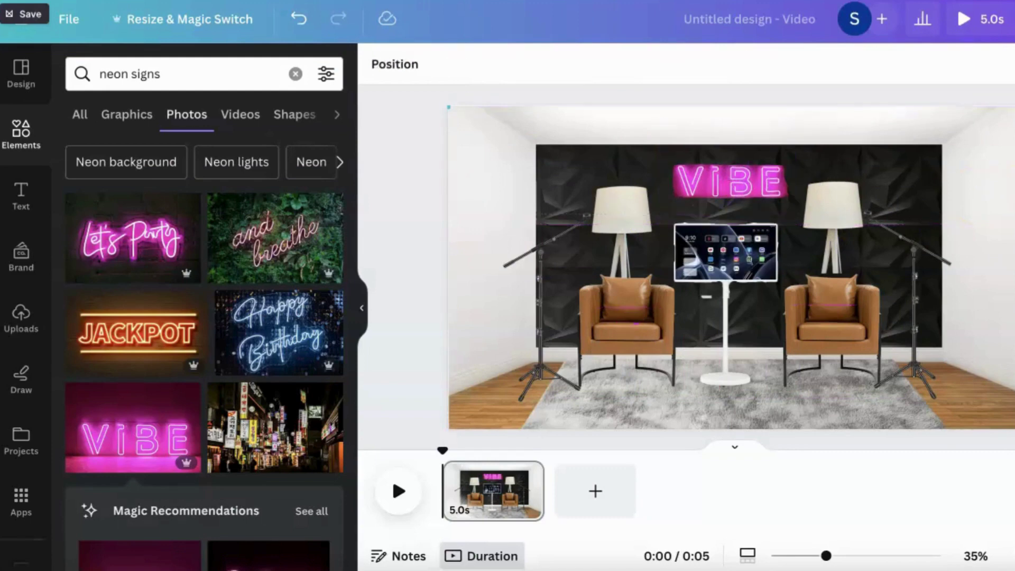